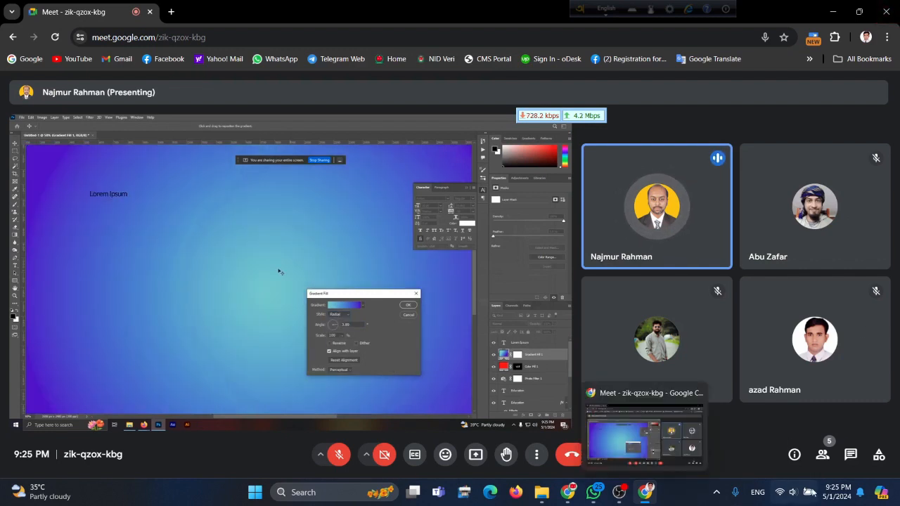
Step: Raise the computer's sound volume to a little under half and dismiss the quick settings
click(791, 494)
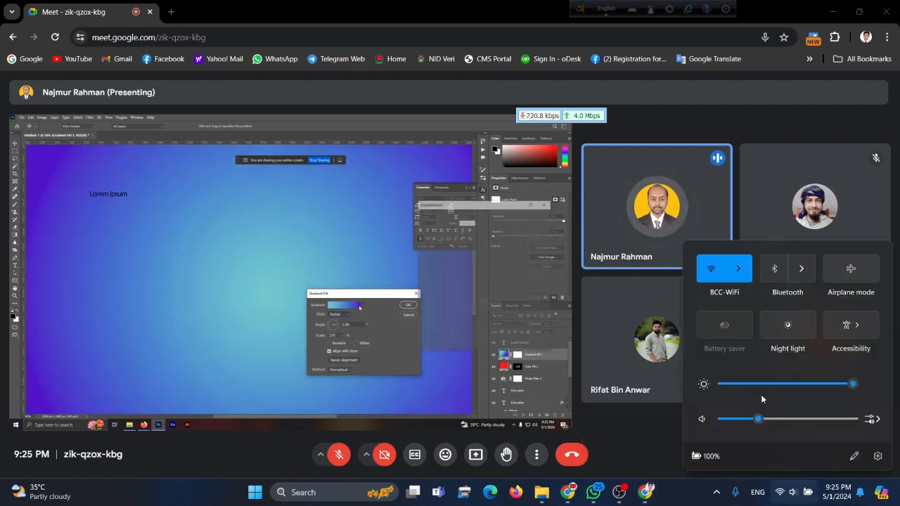
drag(761, 420, 783, 418)
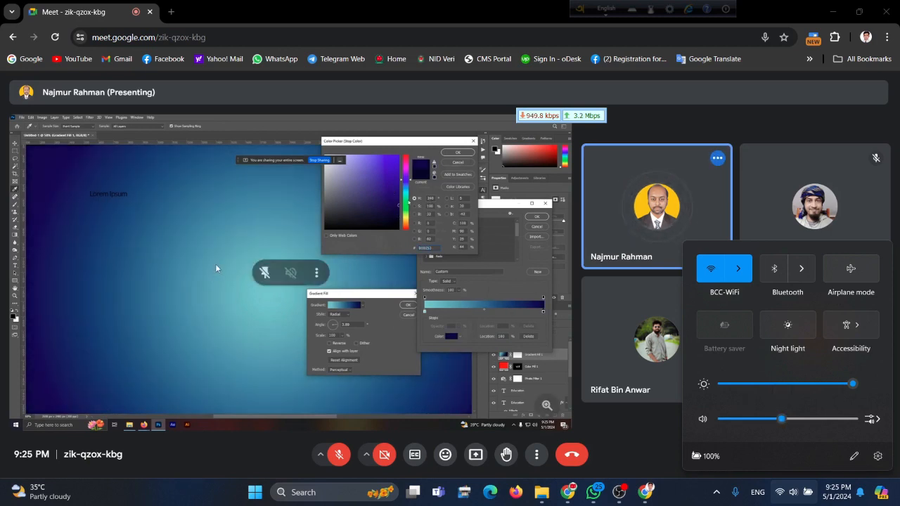
click(215, 263)
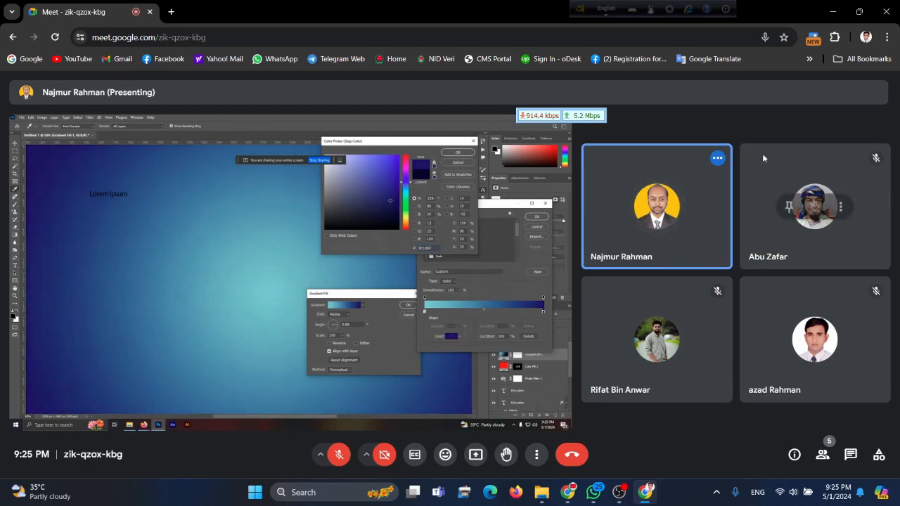
Step: Show the meeting in full screen and pin the presenter's shared screen as the main view
double_click(265, 275)
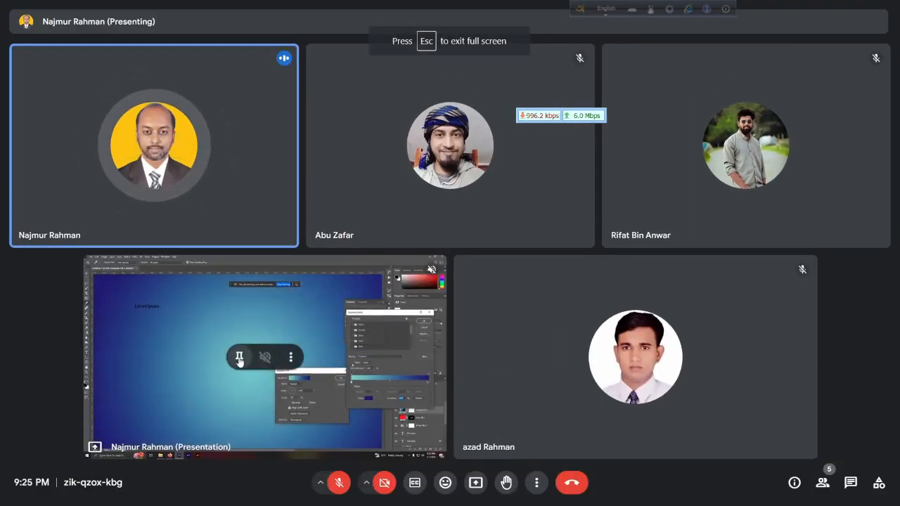
click(239, 356)
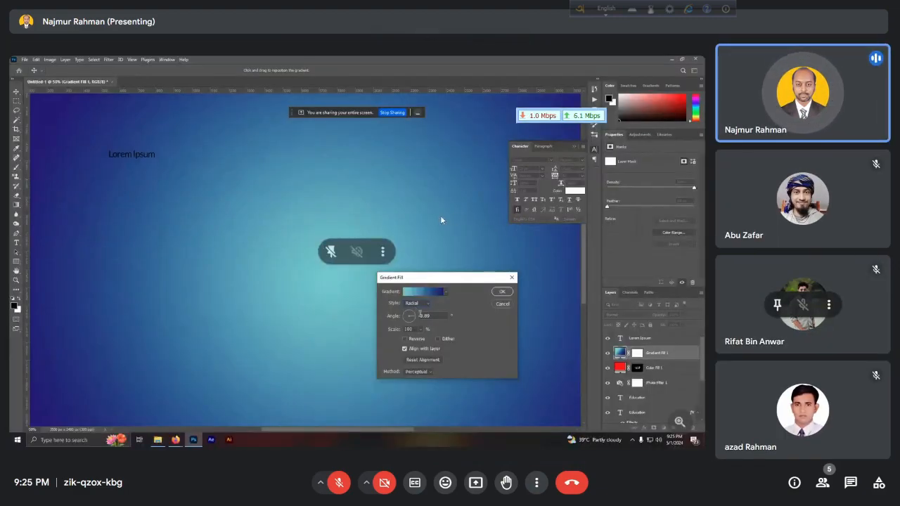
right_click(425, 215)
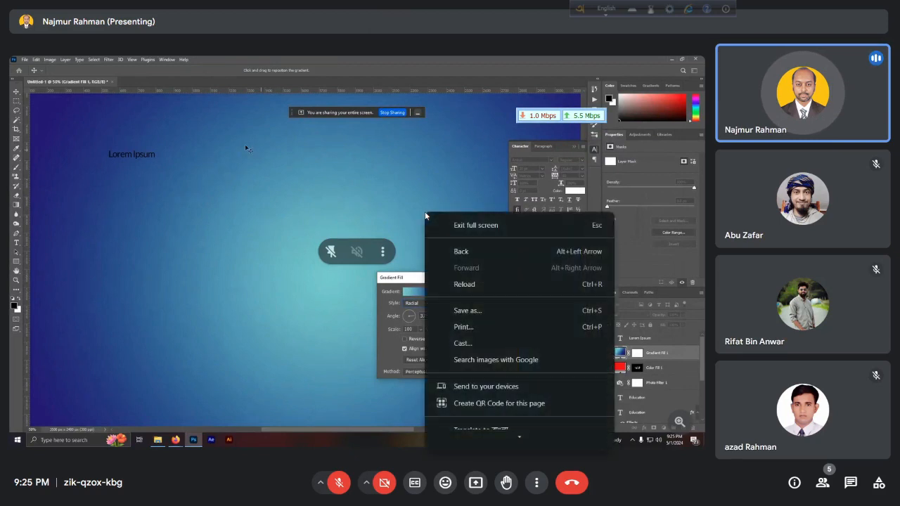
click(359, 218)
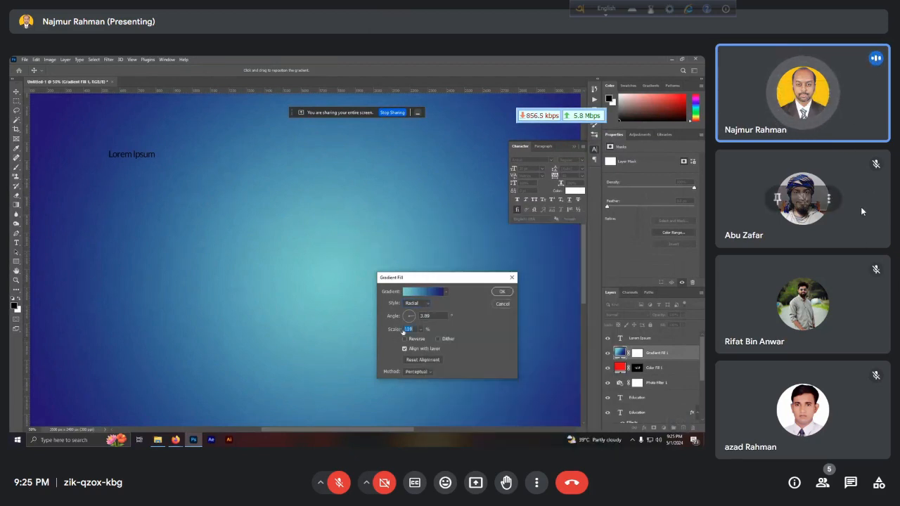
Step: Change the meeting layout to Spotlight and move the floating participant tile up, clear of the shared layer list
click(536, 483)
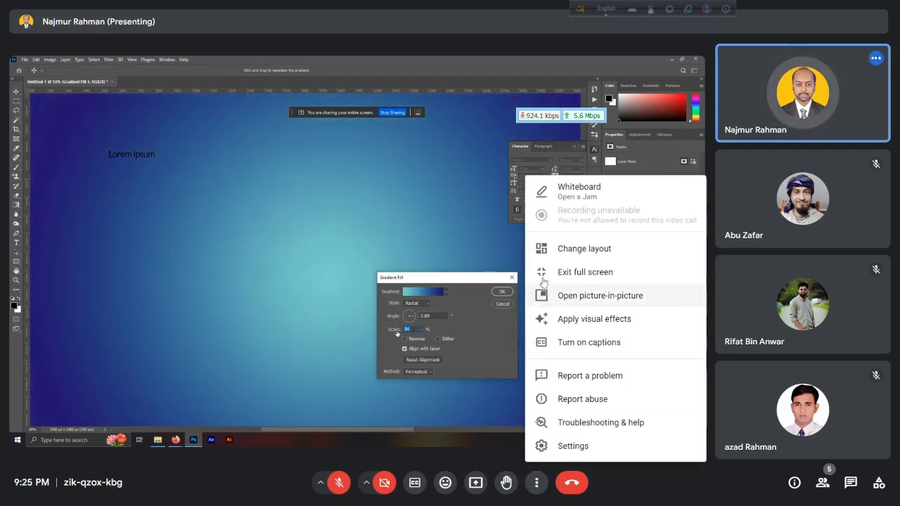
click(557, 246)
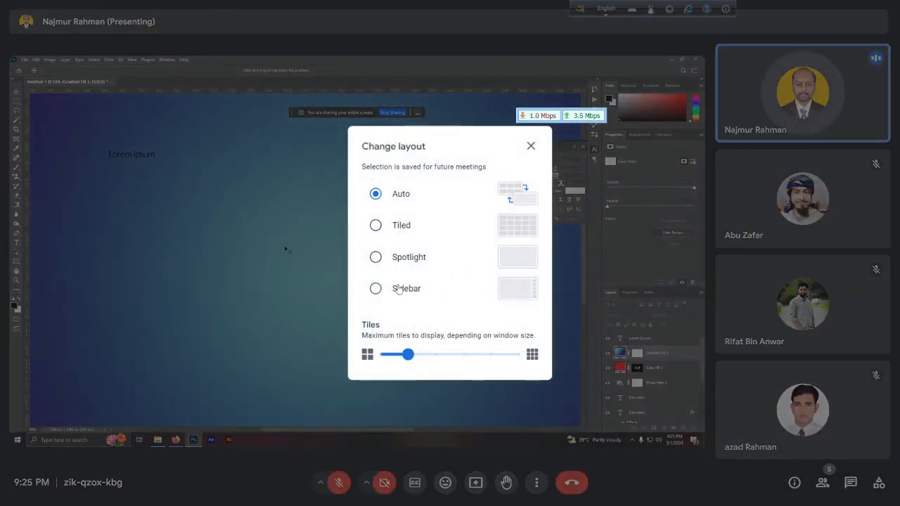
click(376, 258)
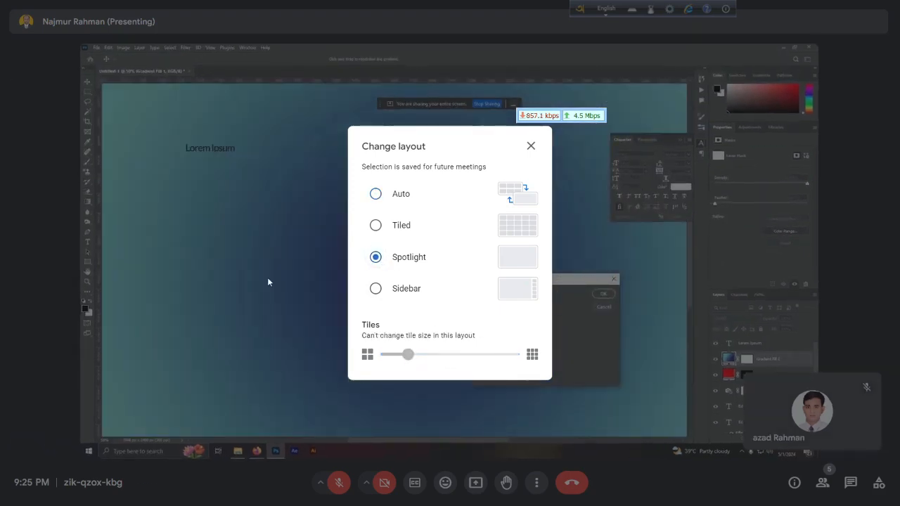
click(274, 284)
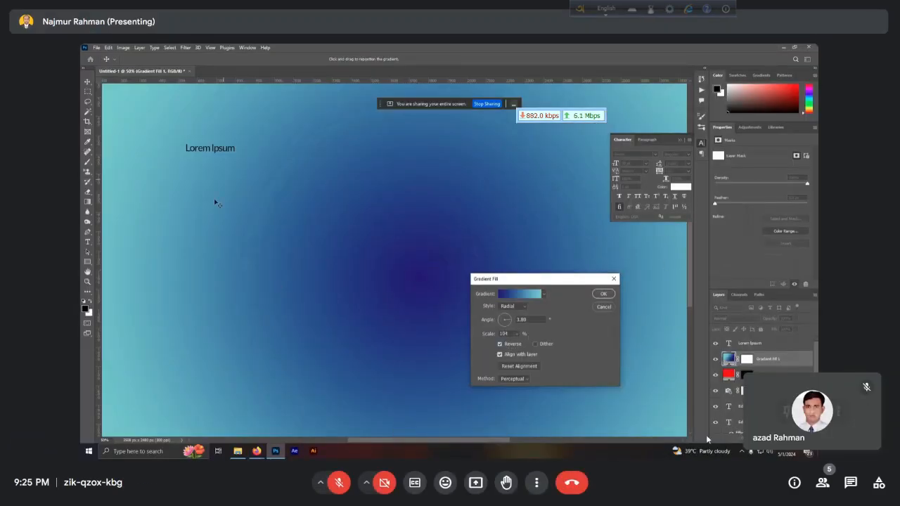
mouse_move(805, 398)
drag(805, 398, 804, 216)
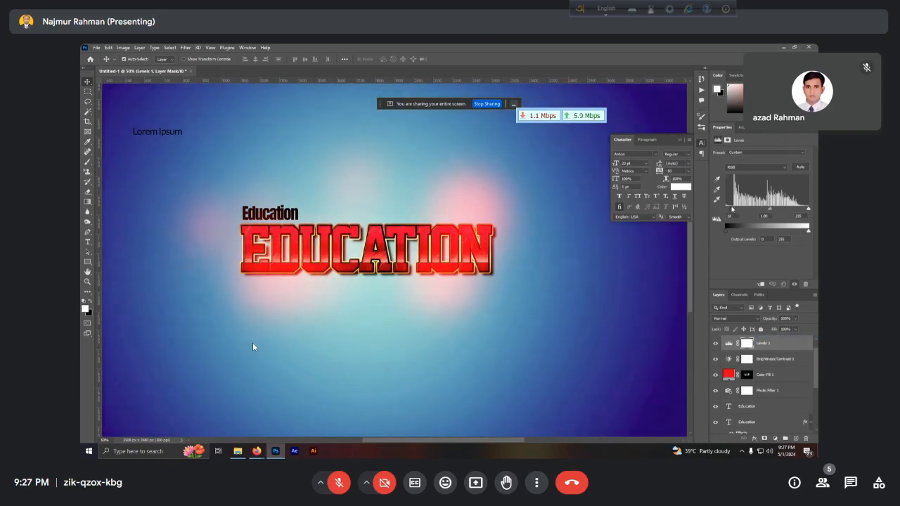
Step: Darken the Levels midtones slightly, and add a Curves adjustment layer with its midpoint raised slightly above the diagonal
mouse_move(808, 210)
mouse_down()
mouse_move(768, 211)
mouse_move(816, 211)
mouse_up()
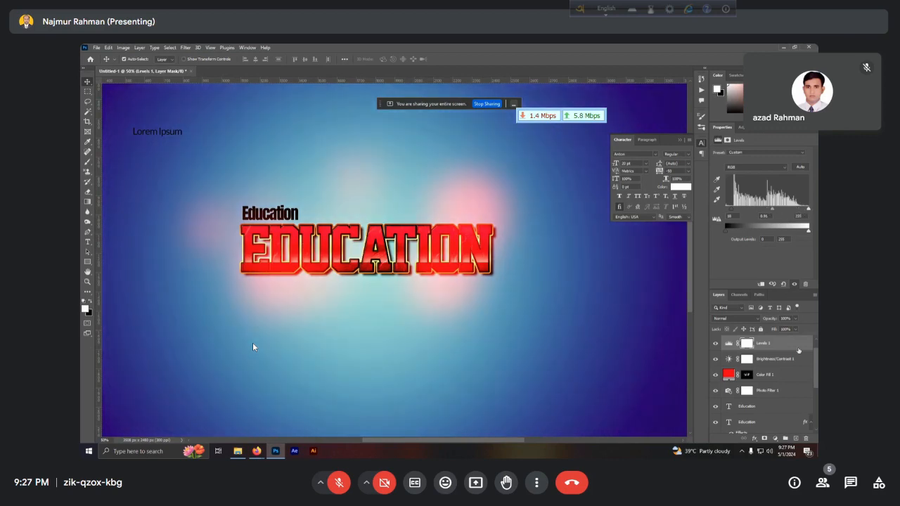
click(774, 439)
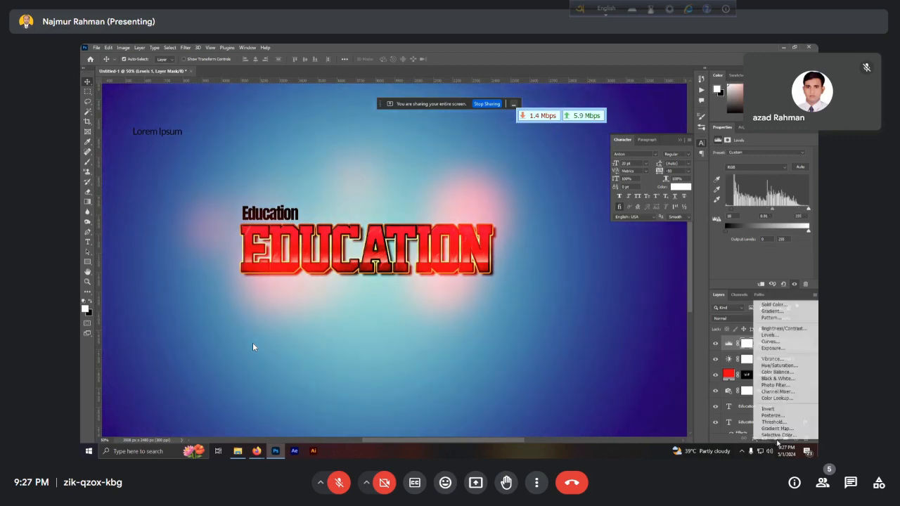
click(772, 342)
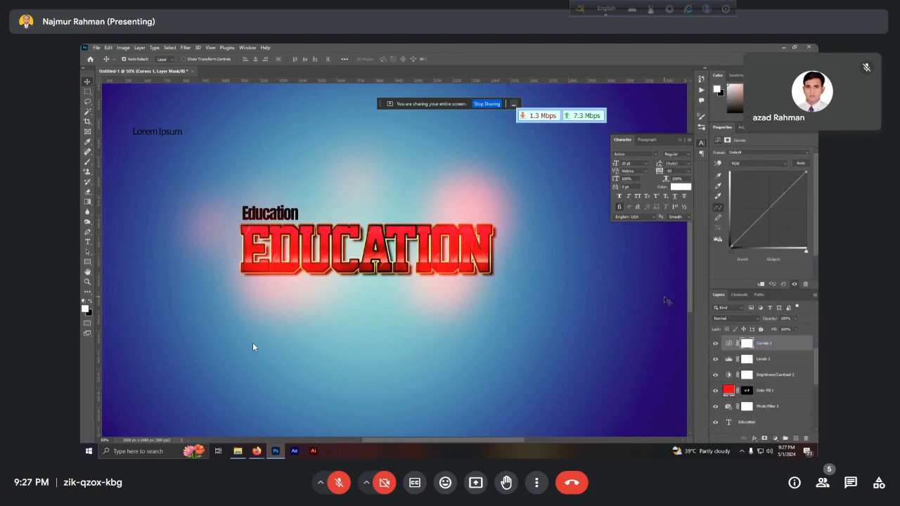
drag(779, 199, 807, 172)
mouse_move(775, 205)
mouse_down()
mouse_move(777, 214)
mouse_move(770, 203)
mouse_up()
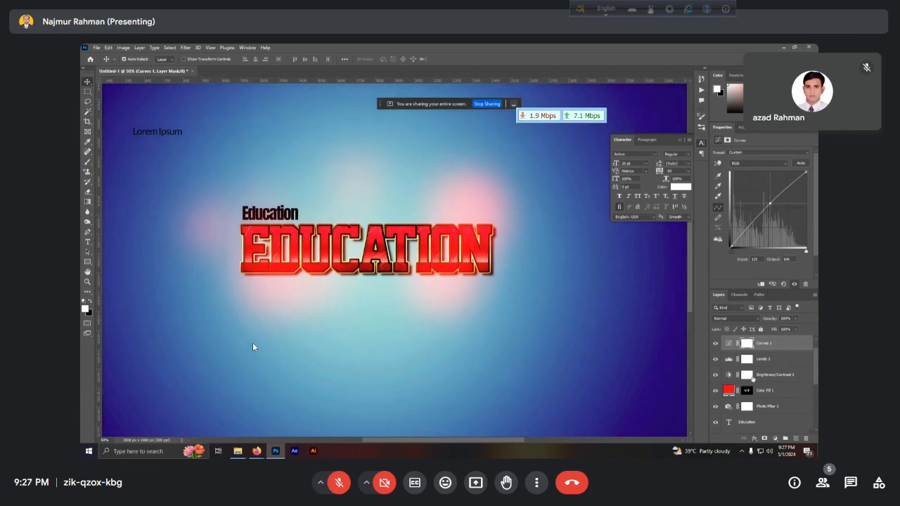
Step: Compare the artwork with the Curves, Levels and Brightness/Contrast adjustment layers hidden and shown
click(715, 344)
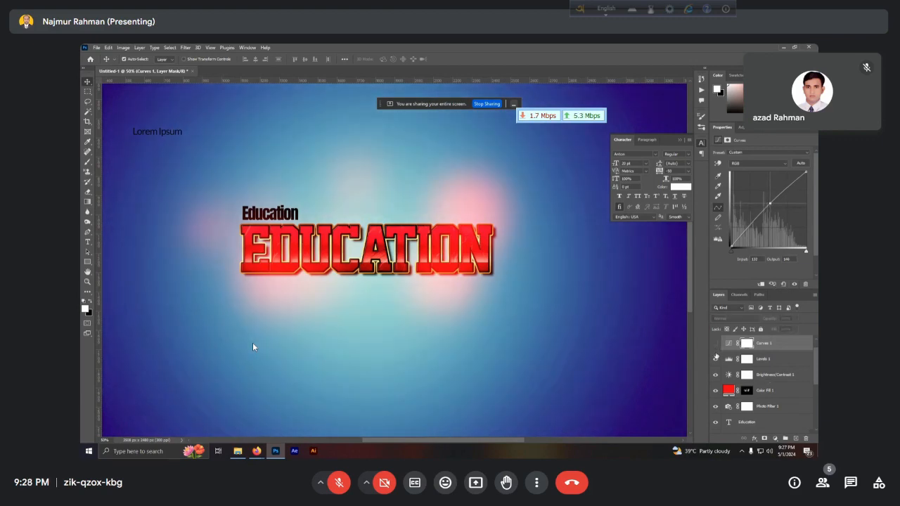
click(716, 376)
click(716, 360)
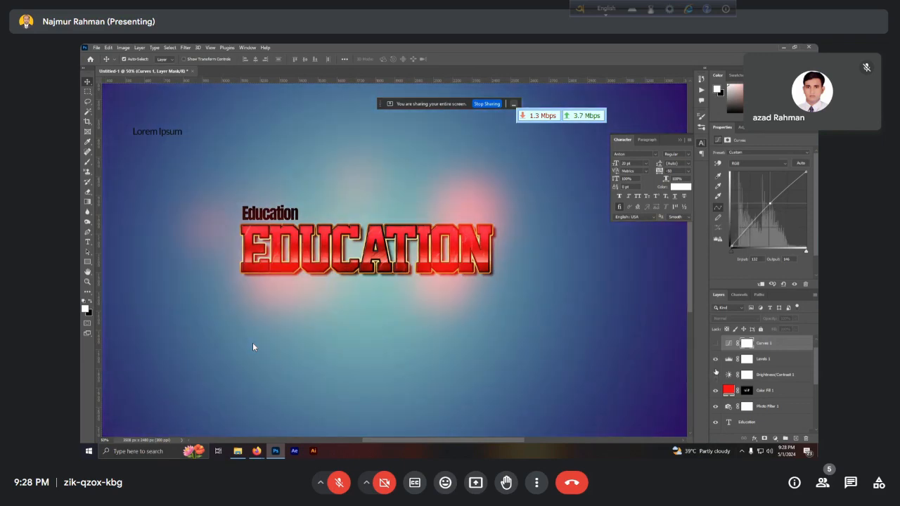
click(716, 377)
click(715, 344)
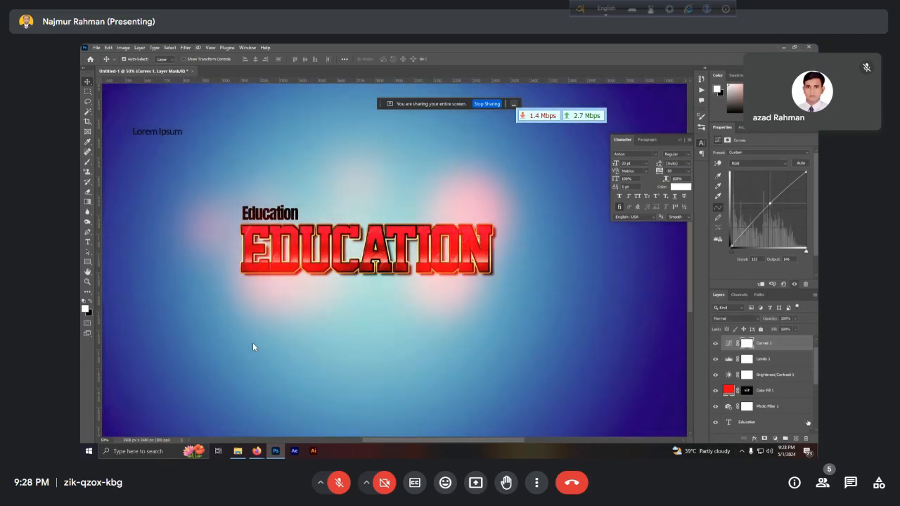
Step: Add a Vibrance adjustment layer with Vibrance at about +13 and Saturation at about -2
click(776, 439)
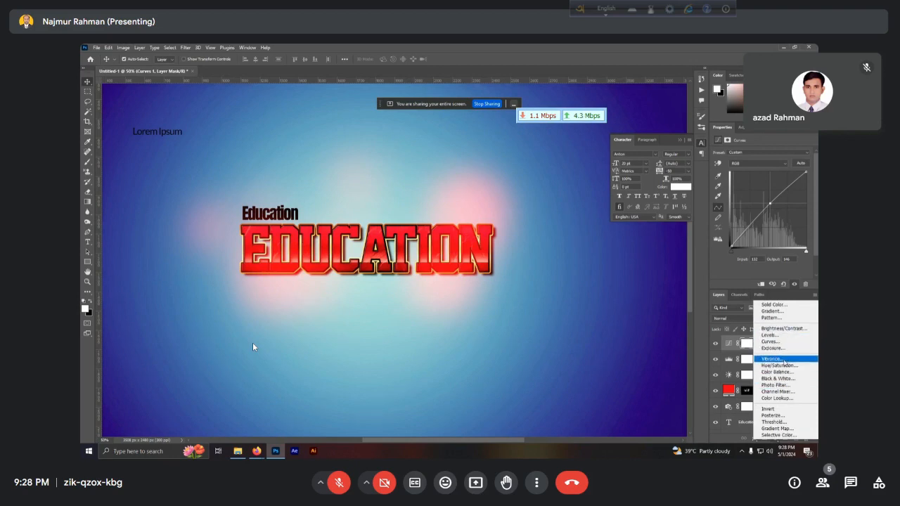
click(774, 360)
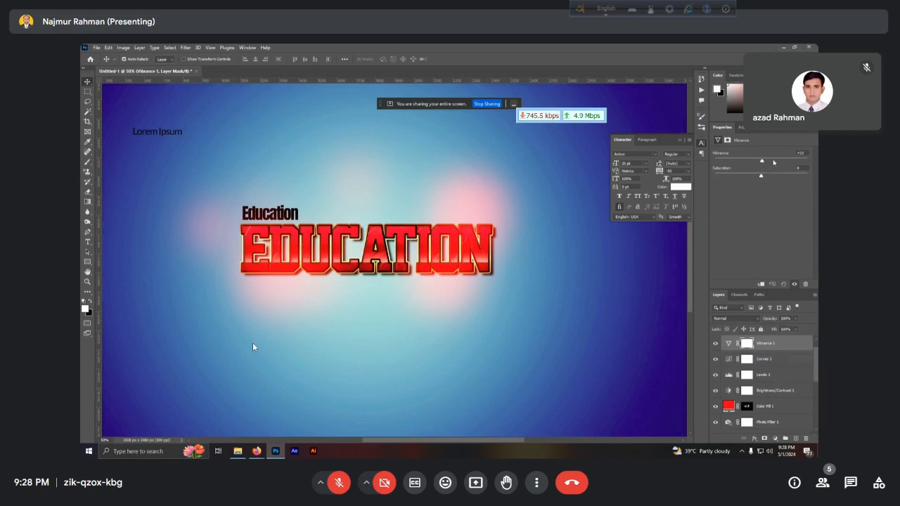
mouse_move(773, 162)
mouse_down()
mouse_move(706, 163)
mouse_move(764, 163)
mouse_up()
drag(760, 178, 758, 178)
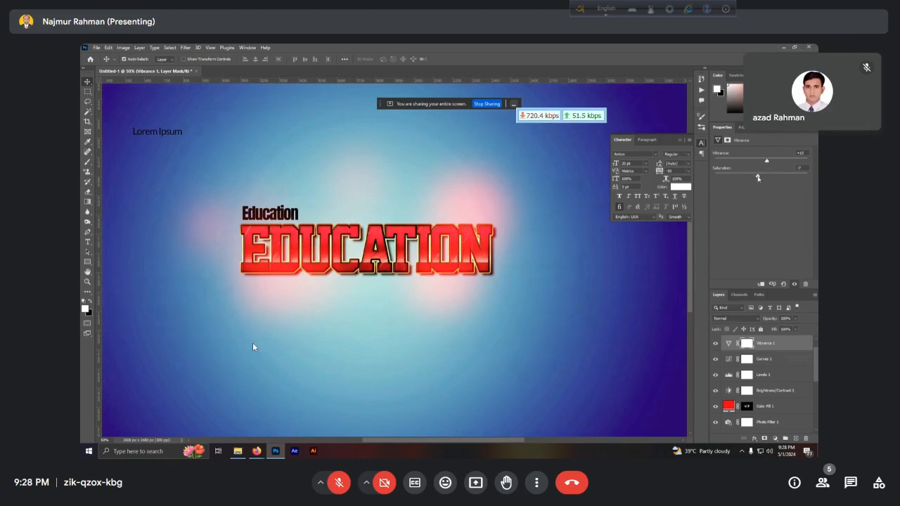
drag(758, 178, 760, 177)
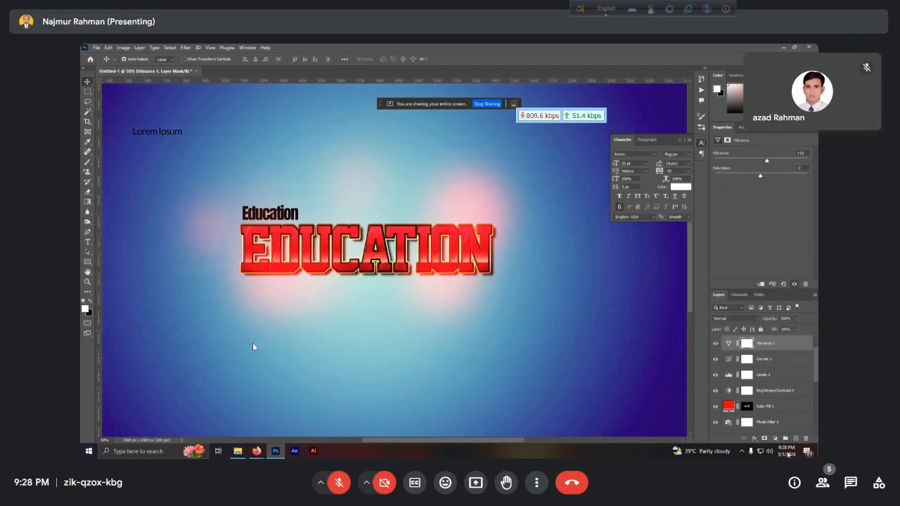
Step: Add a Hue/Saturation adjustment layer, try Hue at -180, and undo the hue shift
click(774, 438)
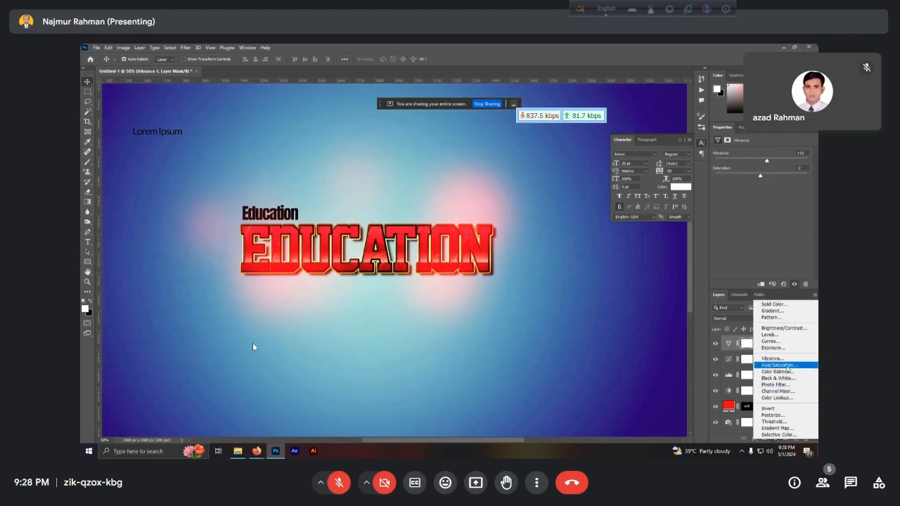
click(781, 366)
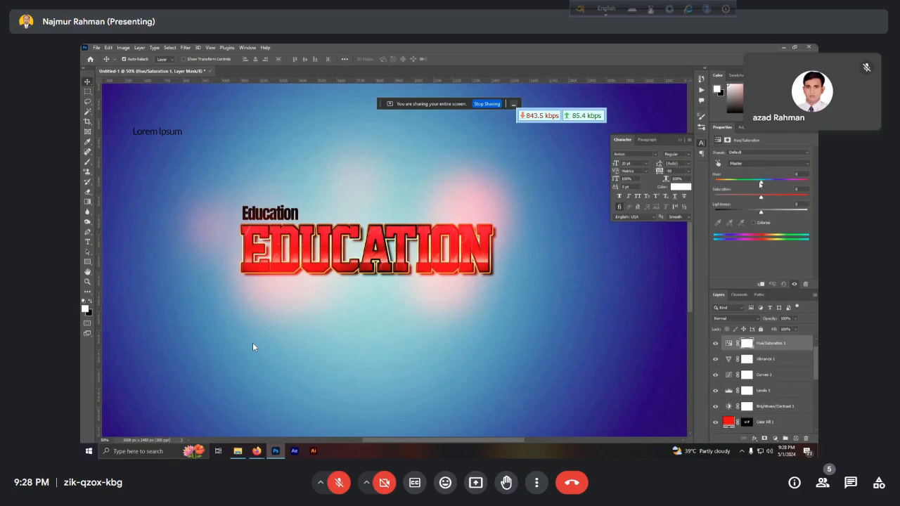
drag(760, 184, 711, 182)
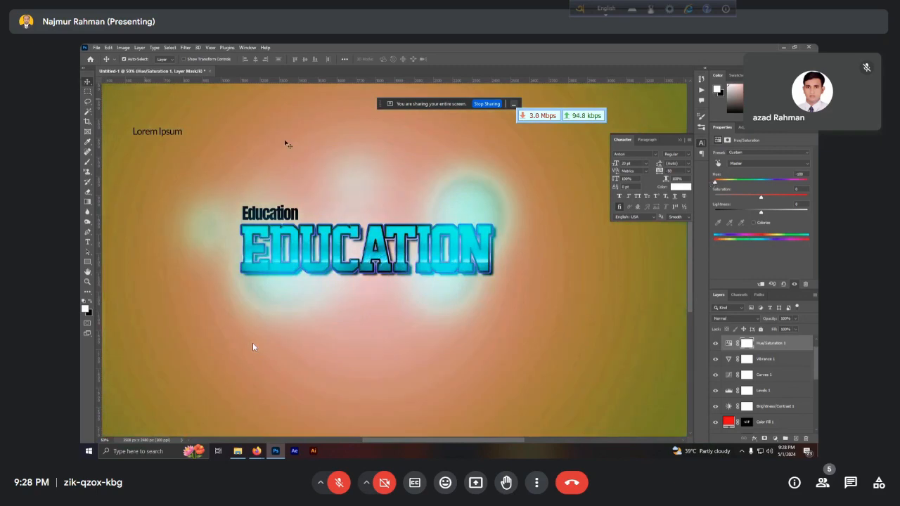
key(ctrl+z)
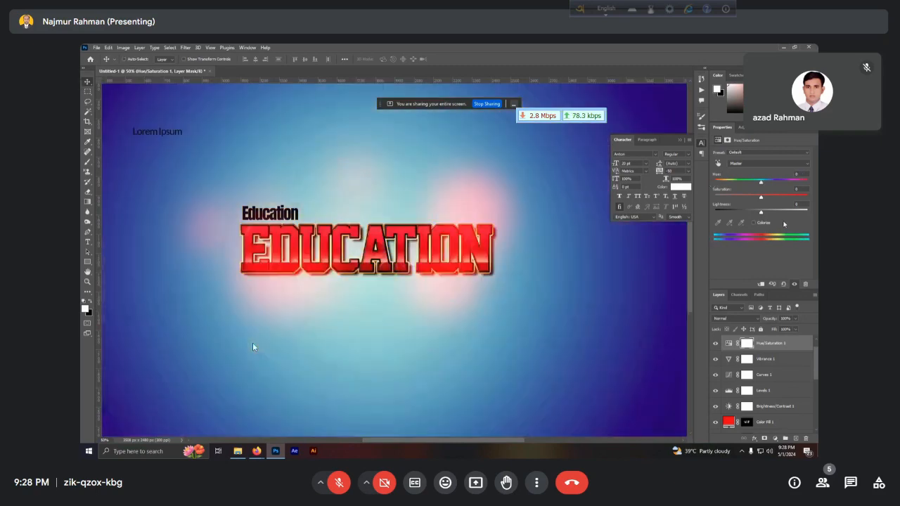
Step: Delete the adjustment, fill, Education text and background layers, keeping only the Lorem Ipsum text layer
key(Delete)
key(Delete)
key(Delete)
key(Delete)
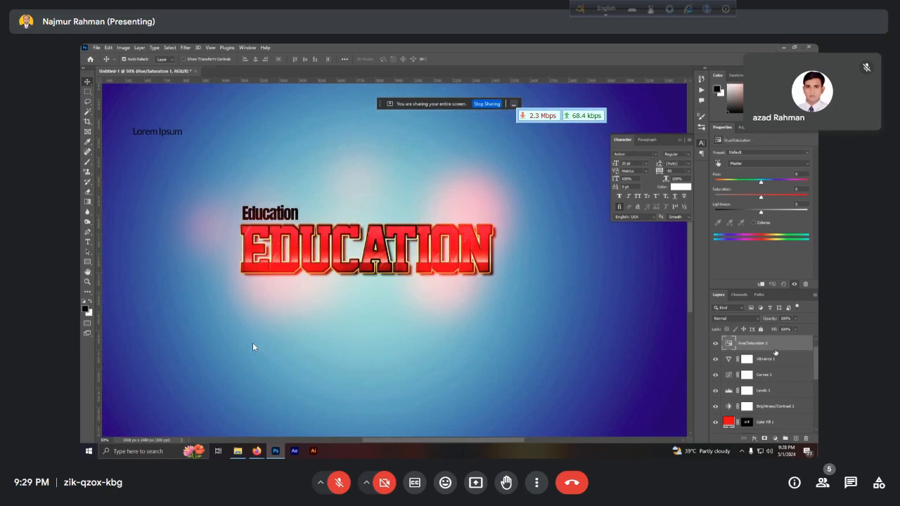
key(Delete)
key(Delete)
key(Delete)
key(Delete)
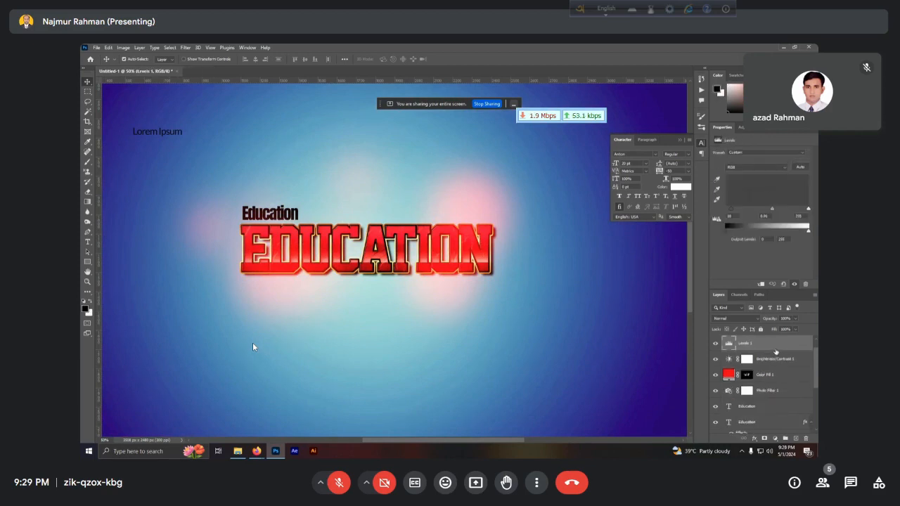
key(Delete)
key(Delete)
key(Delete)
key(Delete)
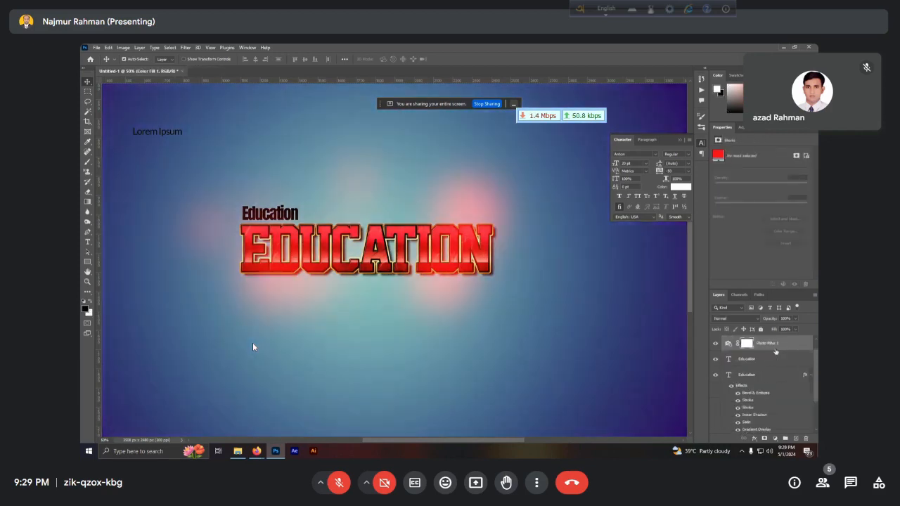
key(Delete)
key(Delete)
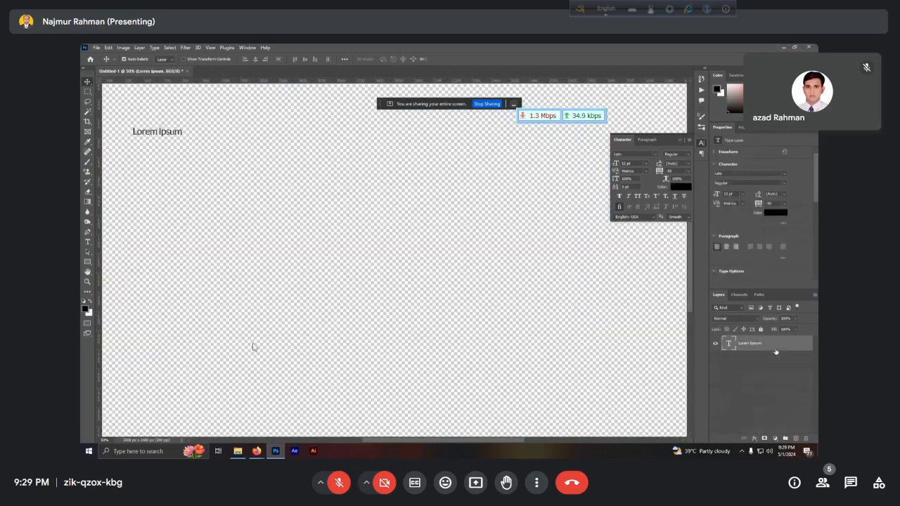
Step: Create a new layer above the Lorem Ipsum text and fill it with the white background colour
click(786, 438)
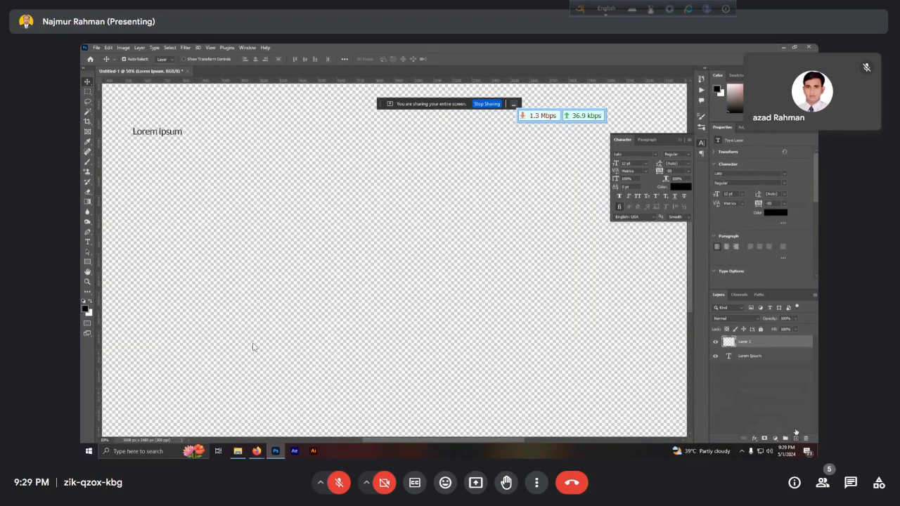
key(alt+BackSpace)
key(ctrl+BackSpace)
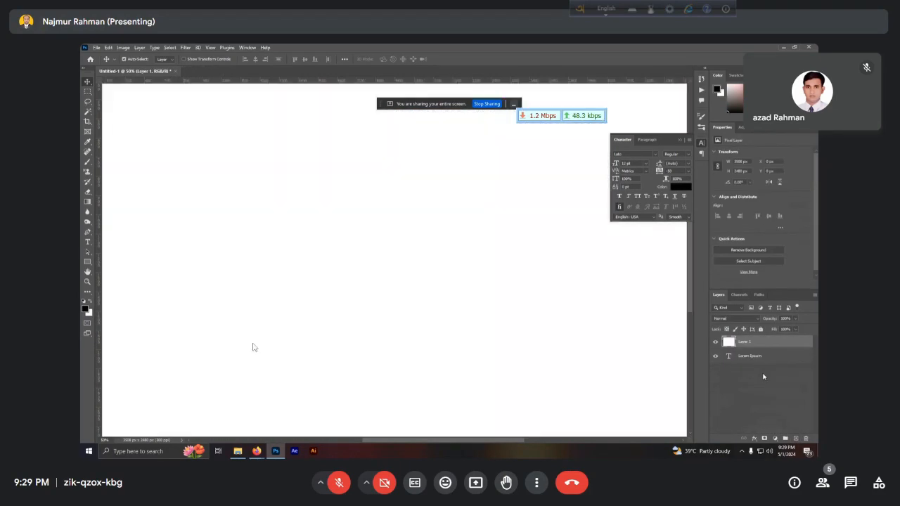
key(ctrl+minus)
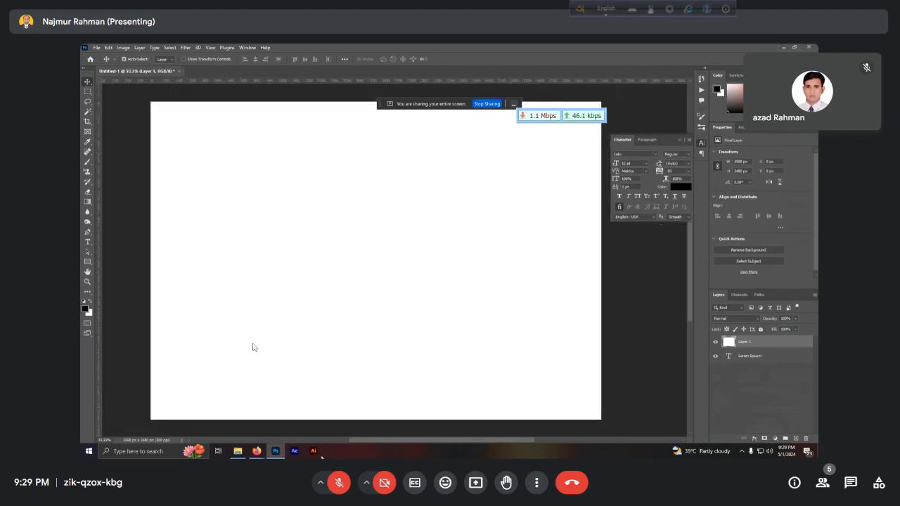
mouse_move(256, 456)
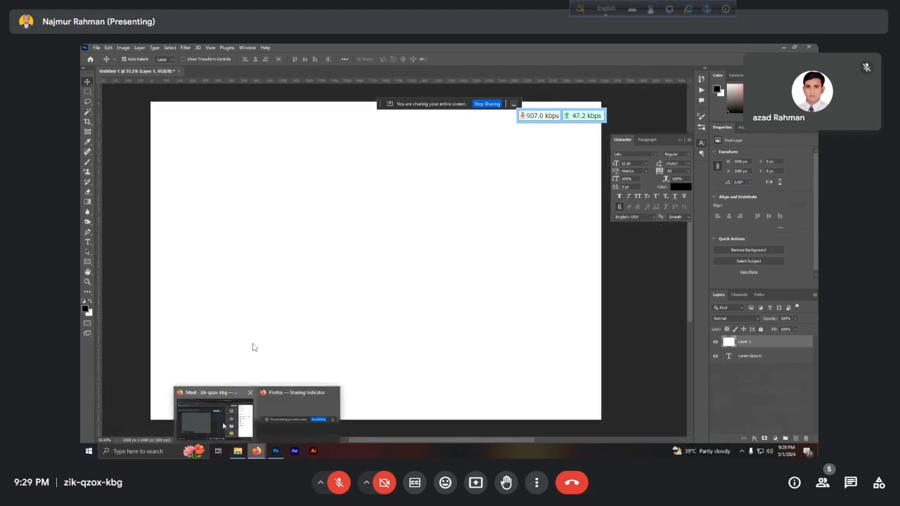
Step: Switch to Firefox and replace the Google Images query with a search for "car"
click(224, 426)
click(132, 65)
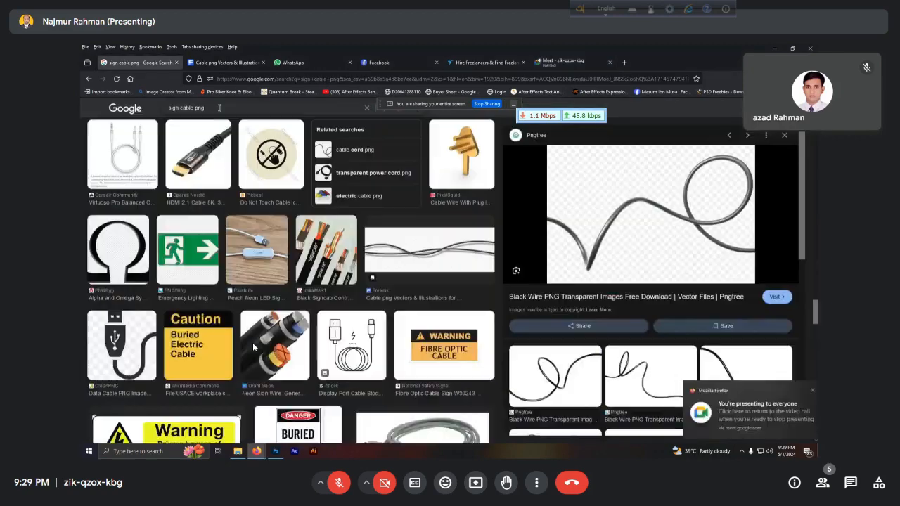
drag(219, 108, 131, 112)
text(car)
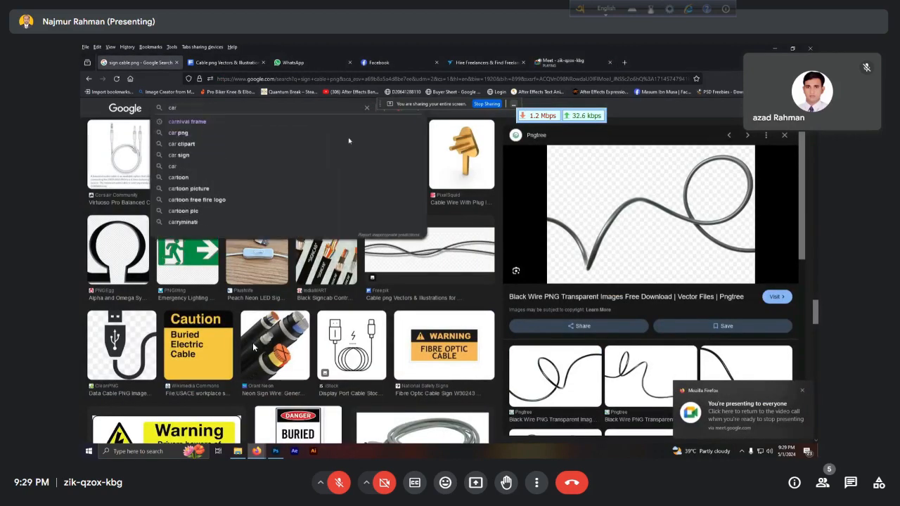
key(Return)
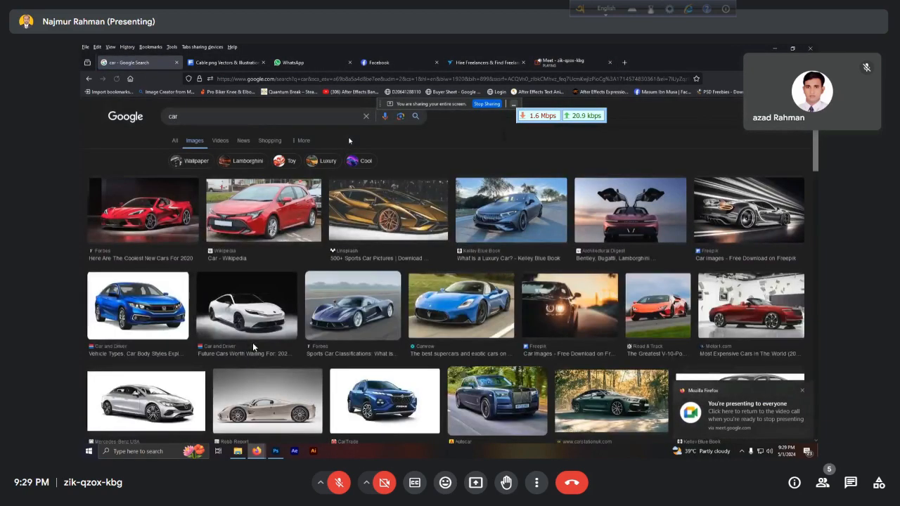
Step: Find the red Hyundai SUV photo from Spinny in the image results and open its preview
scroll(384, 194, down, 2)
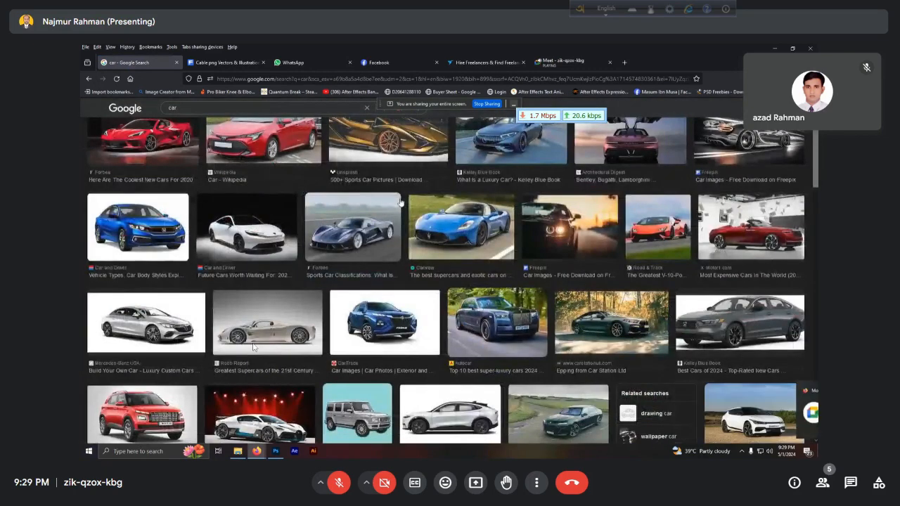
scroll(401, 203, down, 1)
scroll(401, 203, down, 1)
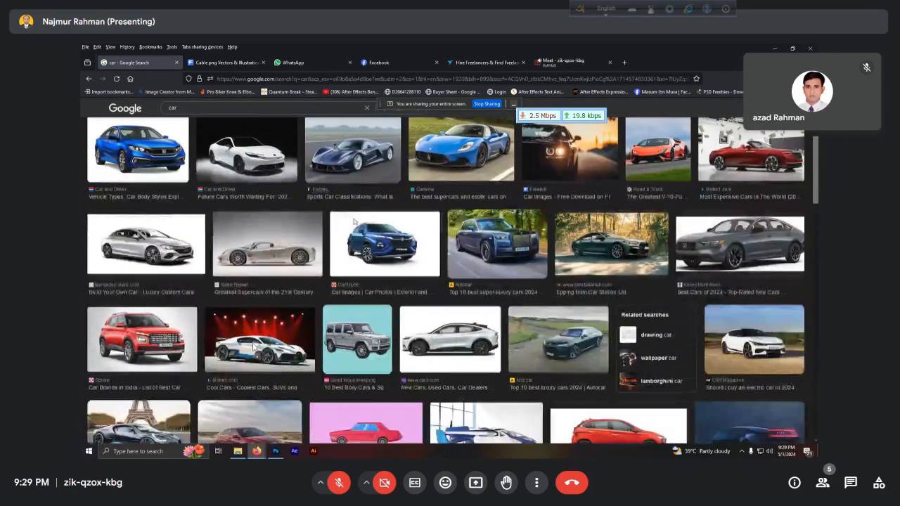
click(139, 360)
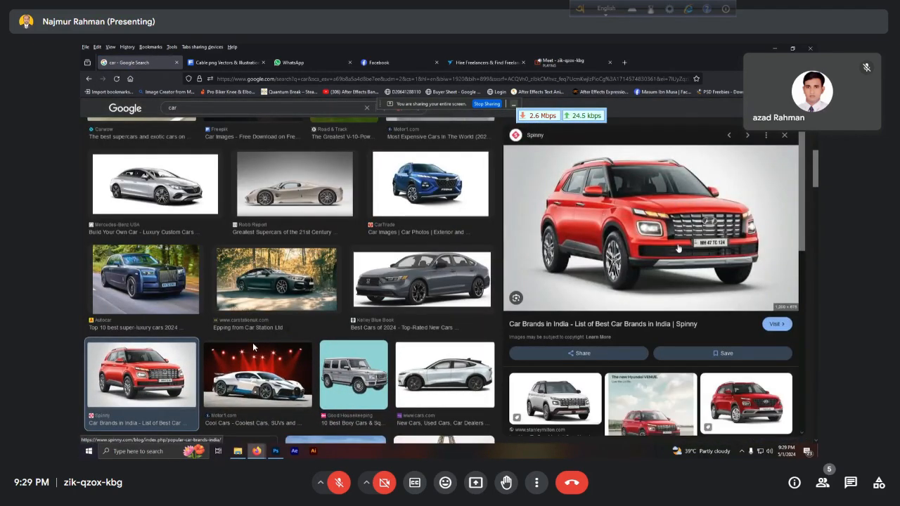
Step: Bring the red SUV image into the Photoshop document and enlarge it with Free Transform near the middle of the canvas
drag(661, 229, 585, 282)
key(ctrl+t)
drag(481, 252, 425, 234)
key(Return)
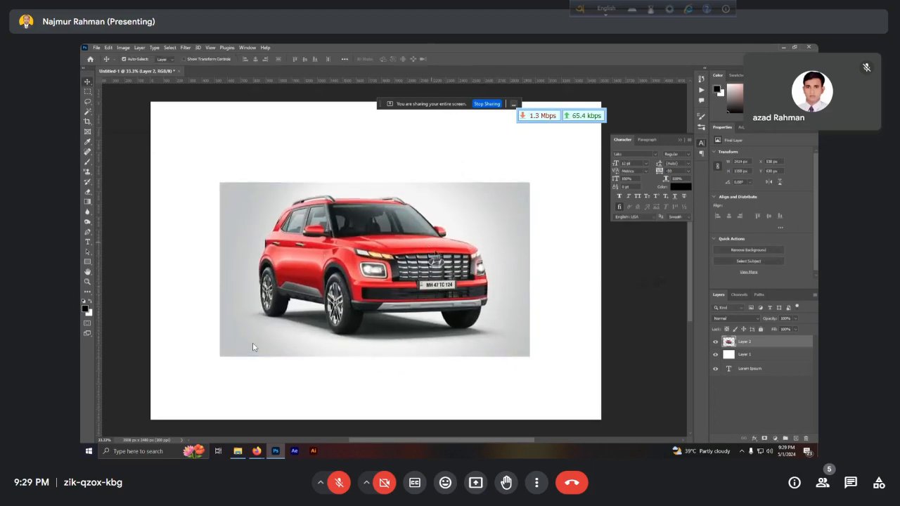
Step: Add a Hue/Saturation adjustment layer above the car image and clip it to the car layer
click(776, 438)
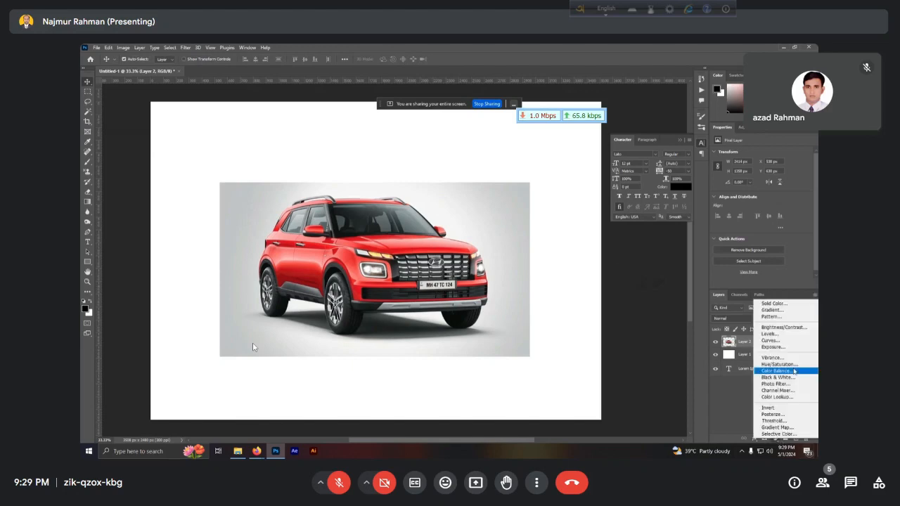
click(785, 366)
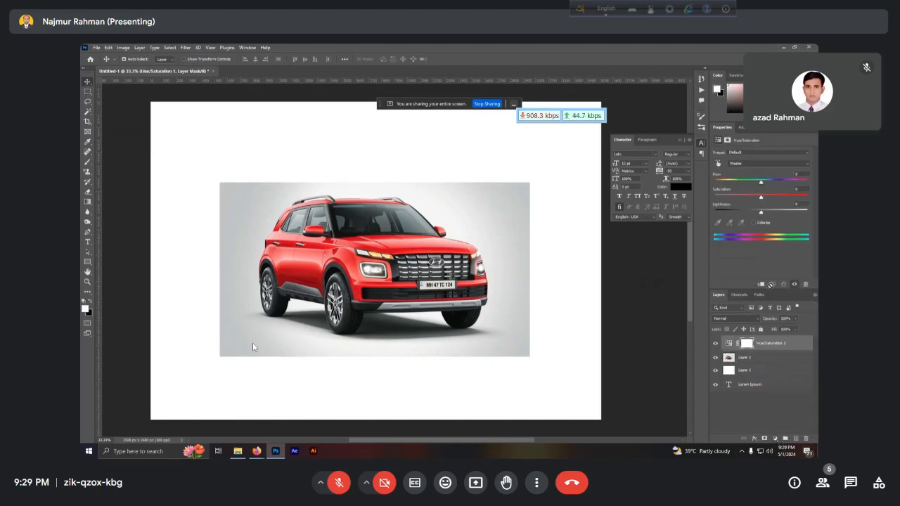
click(765, 284)
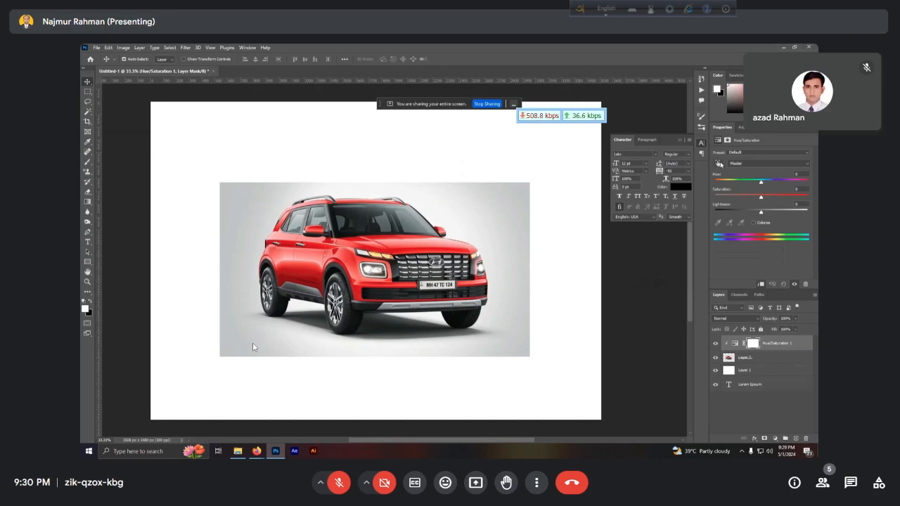
Step: Target the car's red paint with the on-image adjustment tool, setting Reds Saturation to +30 and Hue to about +33
click(719, 164)
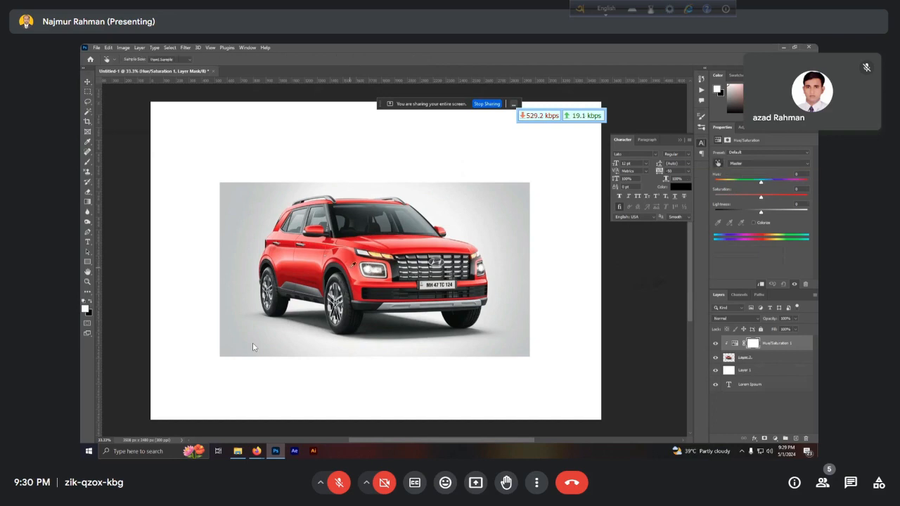
click(313, 271)
mouse_move(311, 272)
mouse_down()
mouse_move(345, 276)
mouse_move(247, 276)
mouse_move(296, 276)
mouse_up()
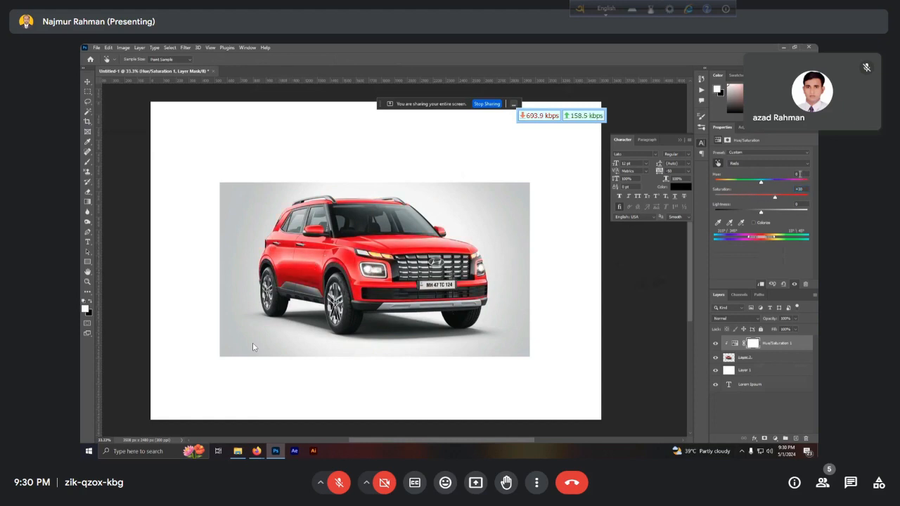
mouse_move(762, 183)
mouse_down()
mouse_move(787, 188)
mouse_move(713, 188)
mouse_move(817, 199)
mouse_move(778, 188)
mouse_up()
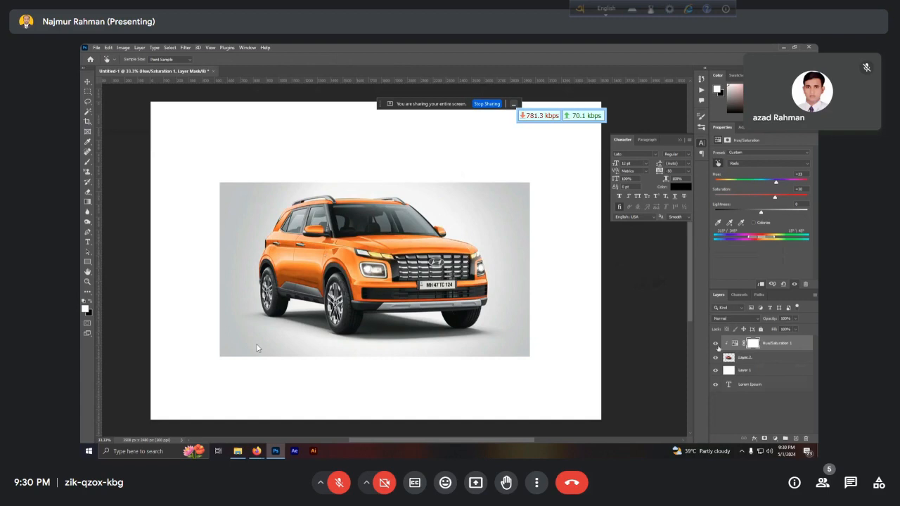
Step: Compare the car with and without the Hue/Saturation layer, and move the car image slightly up and right on the canvas
click(716, 344)
click(716, 343)
click(88, 81)
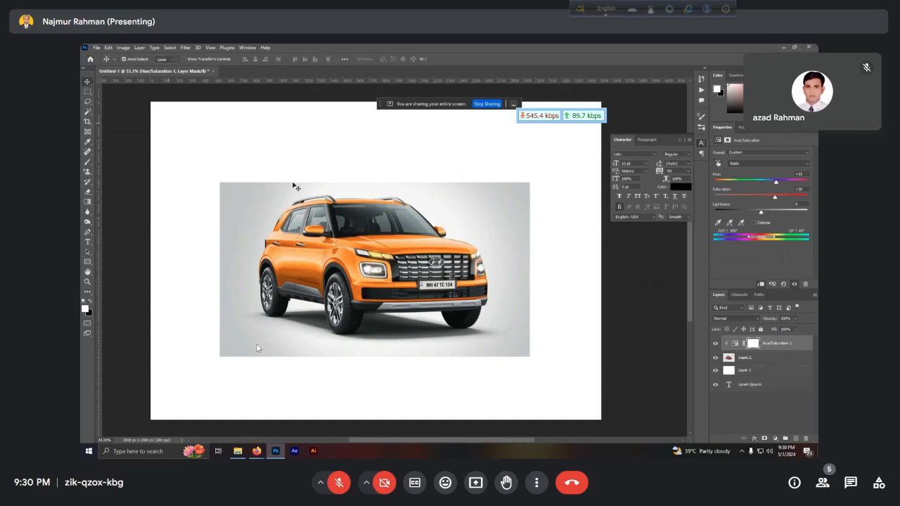
drag(409, 255, 422, 212)
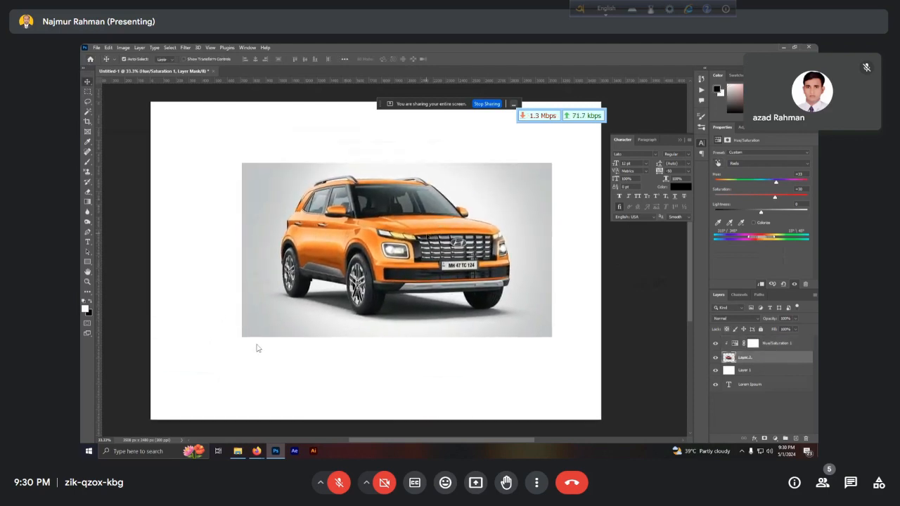
Step: Hide the Hue/Saturation layer and paint over the car on its own layer with a yellow-orange brush
click(716, 343)
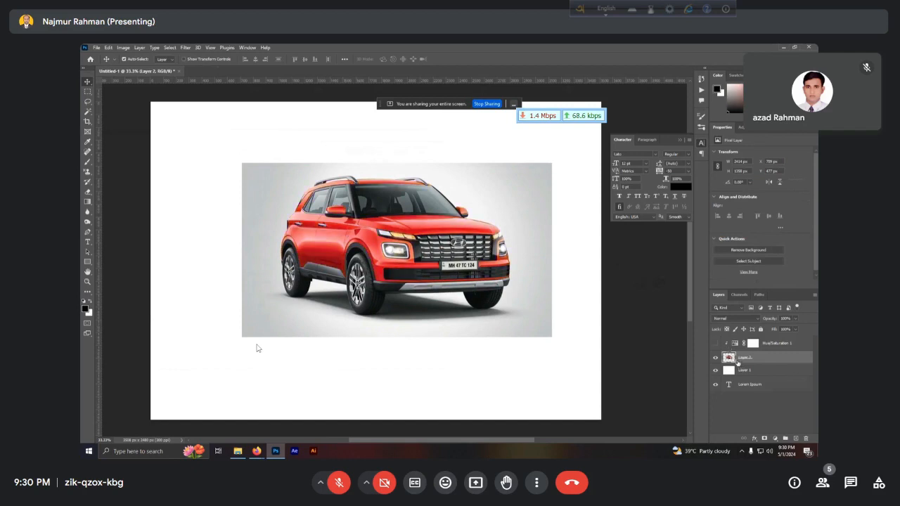
click(88, 163)
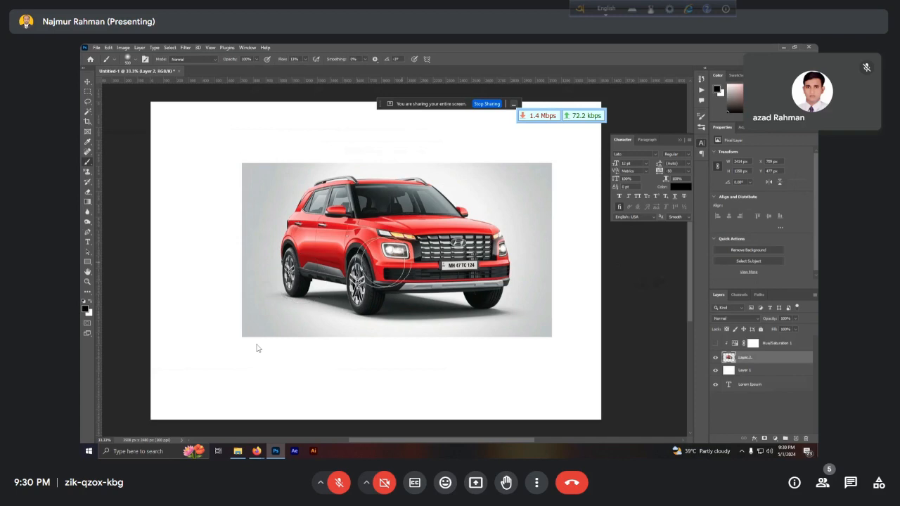
click(86, 310)
drag(601, 175, 601, 183)
click(578, 104)
click(668, 96)
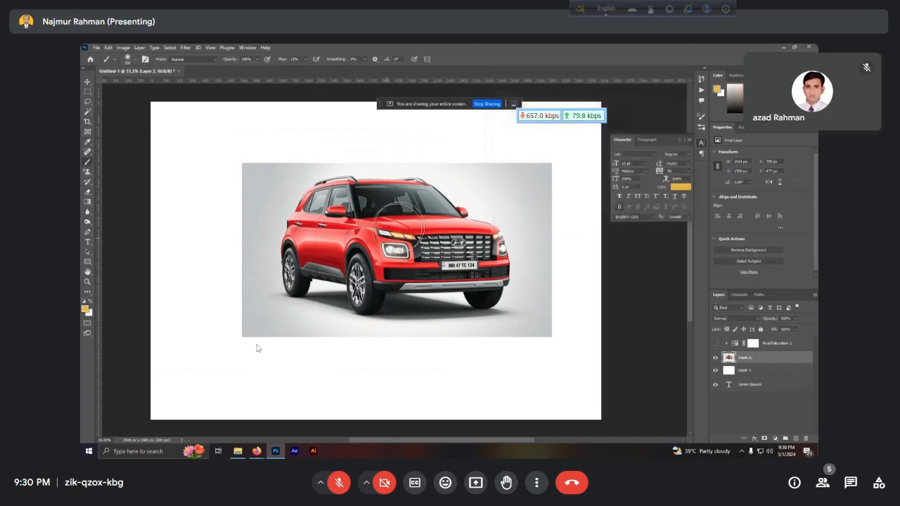
mouse_move(405, 225)
mouse_down()
mouse_move(468, 228)
mouse_move(381, 234)
mouse_move(373, 263)
mouse_move(345, 246)
mouse_move(303, 253)
mouse_move(309, 268)
mouse_move(310, 232)
mouse_up()
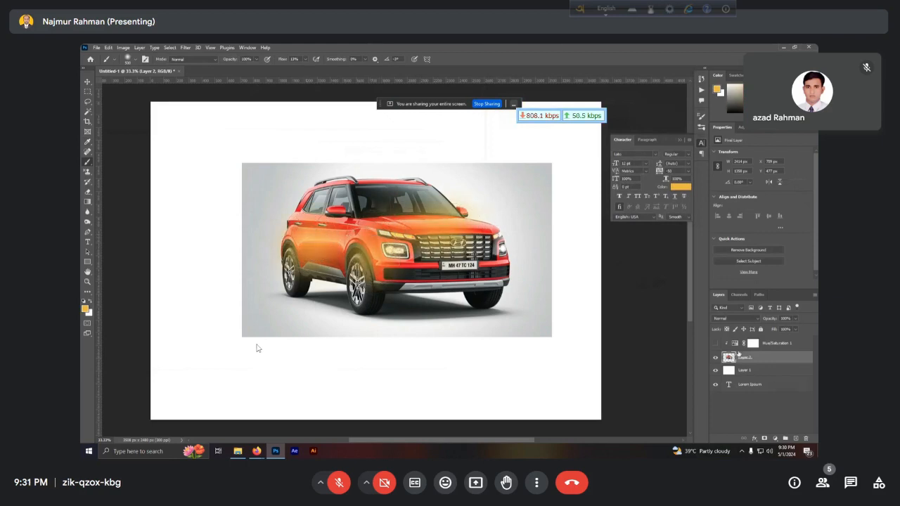
Step: Undo the yellow-orange brush strokes on the car and show the Hue/Saturation layer again
key(ctrl+z)
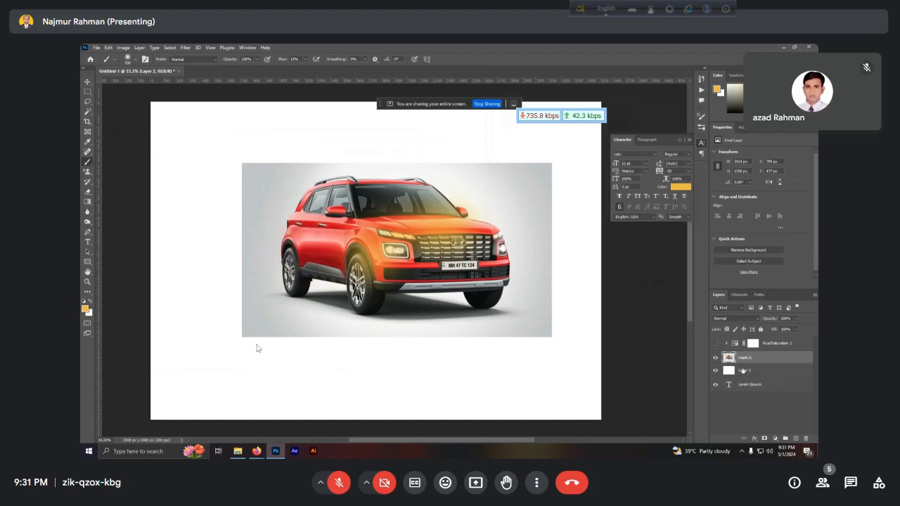
key(ctrl+z)
key(ctrl+z)
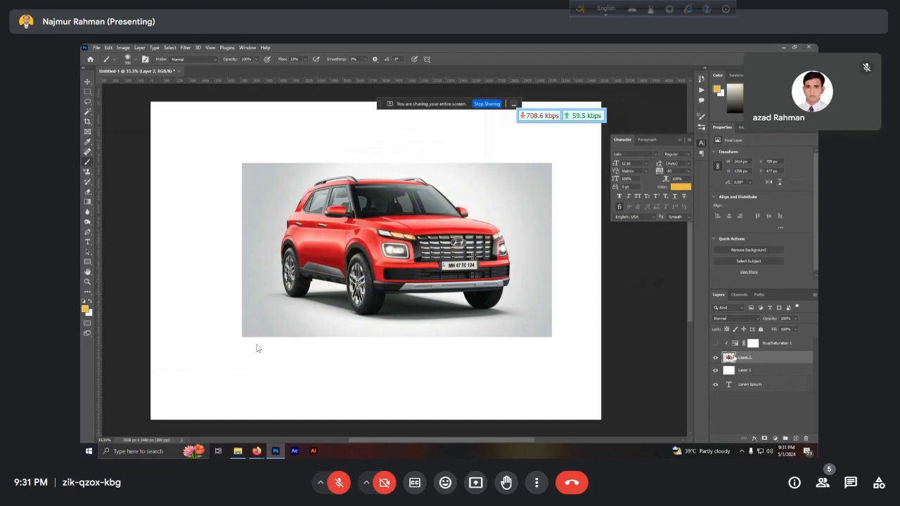
click(716, 343)
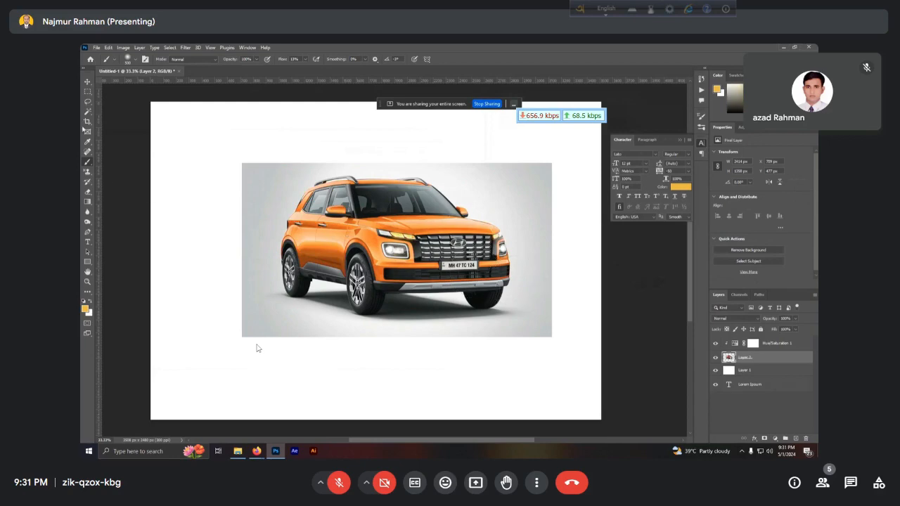
Step: Examine the recoloured car body up close and at full-canvas view
click(87, 82)
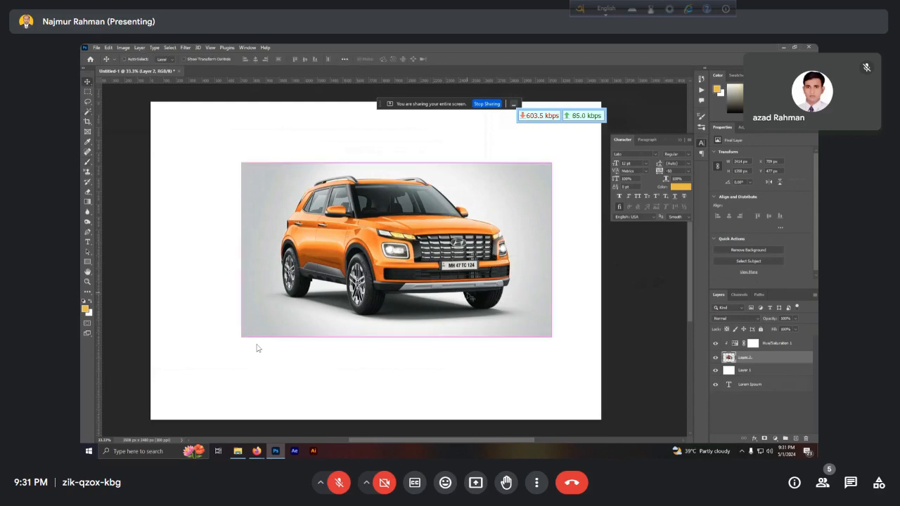
key(ctrl+plus)
key(ctrl+plus)
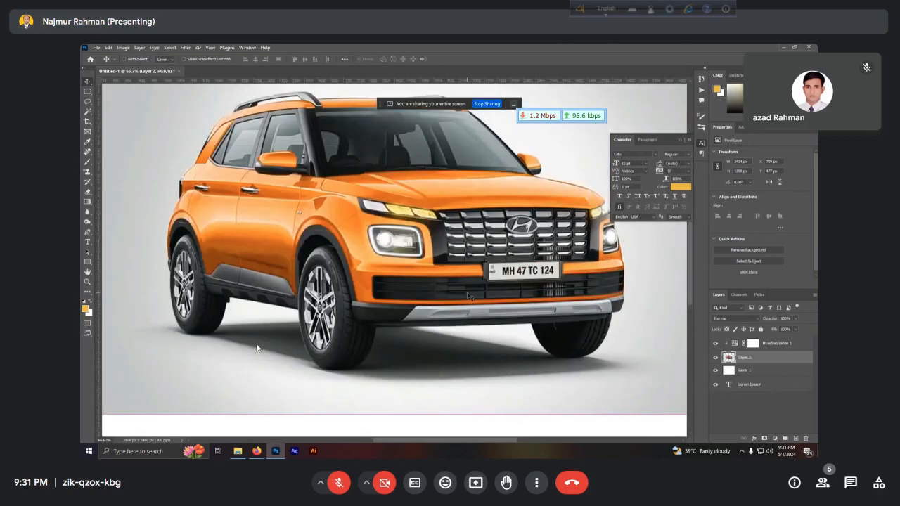
key(ctrl+minus)
key(ctrl+plus)
key(ctrl+minus)
key(ctrl+minus)
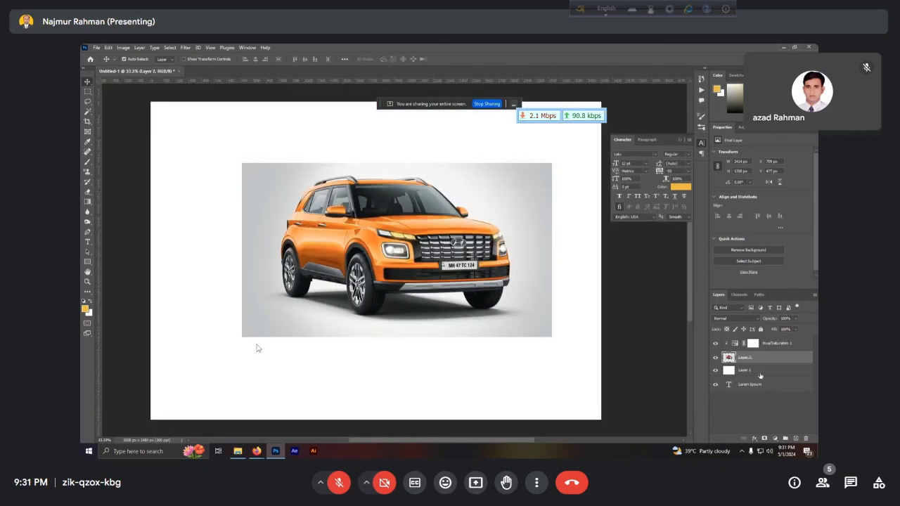
Step: Replace the Hue/Saturation layer with a Color Balance adjustment layer set to about Red +41, Green +78 and Blue +63 for Midtones
click(770, 344)
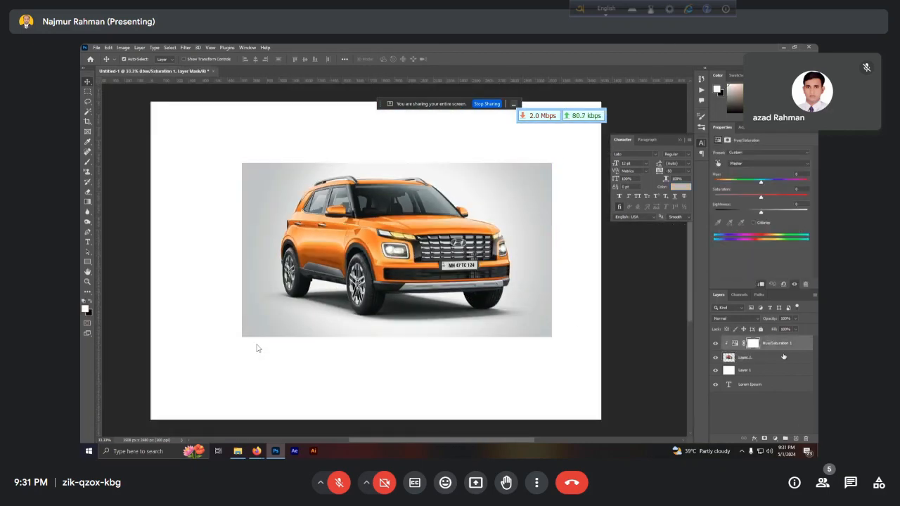
key(Delete)
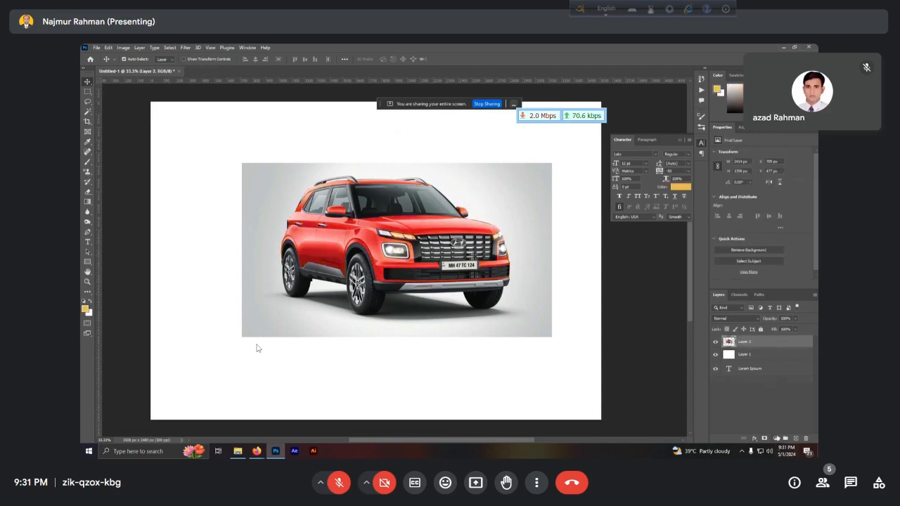
click(777, 439)
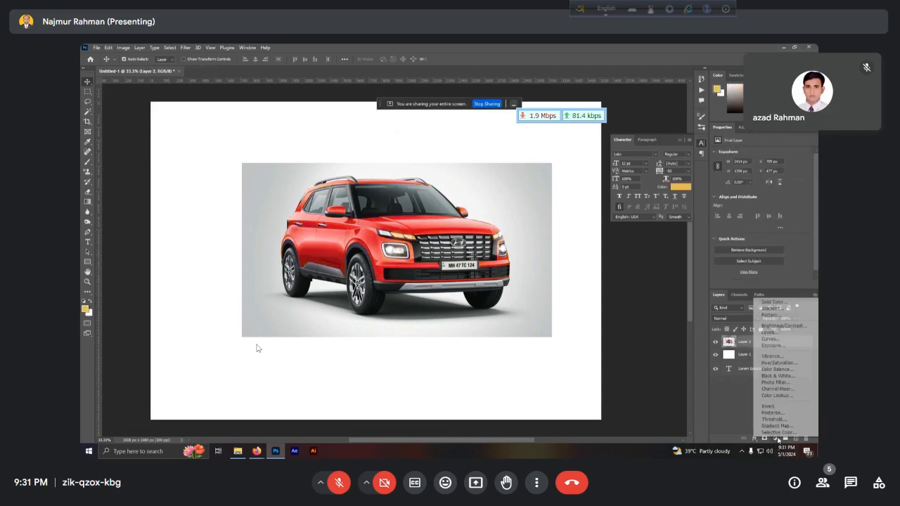
click(781, 370)
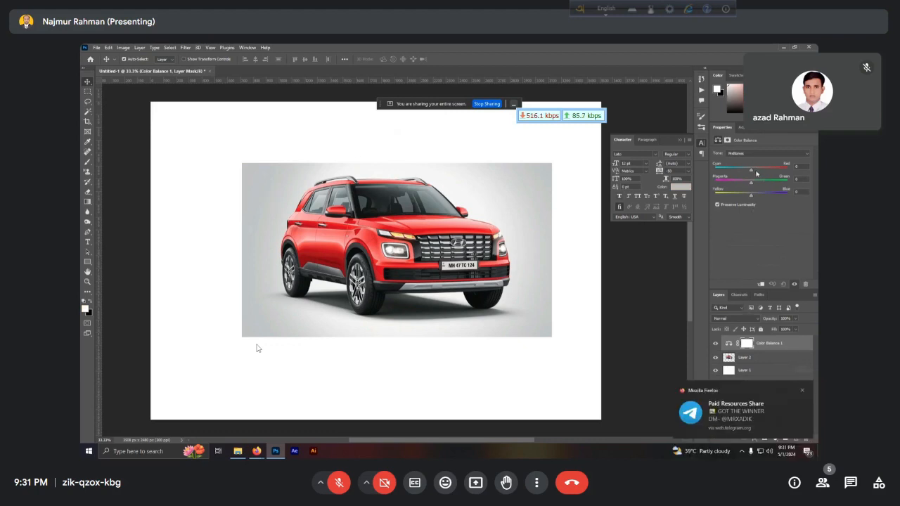
drag(754, 171, 774, 196)
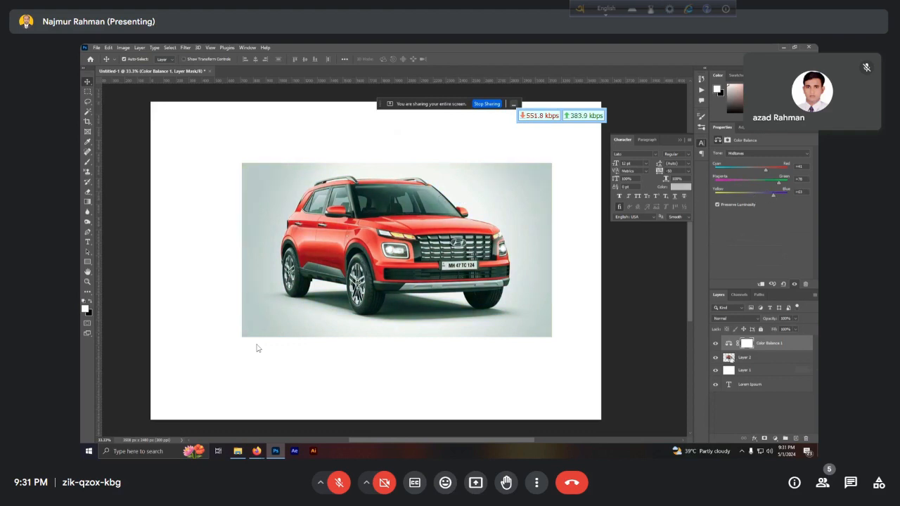
Step: Compare the car with and without the Color Balance layer, and delete that adjustment layer
click(716, 344)
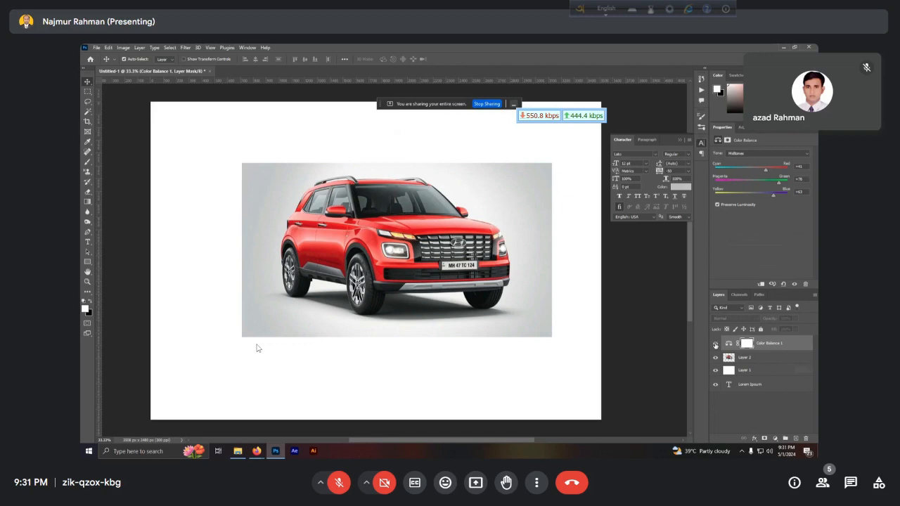
click(716, 343)
ctrl+click(767, 343)
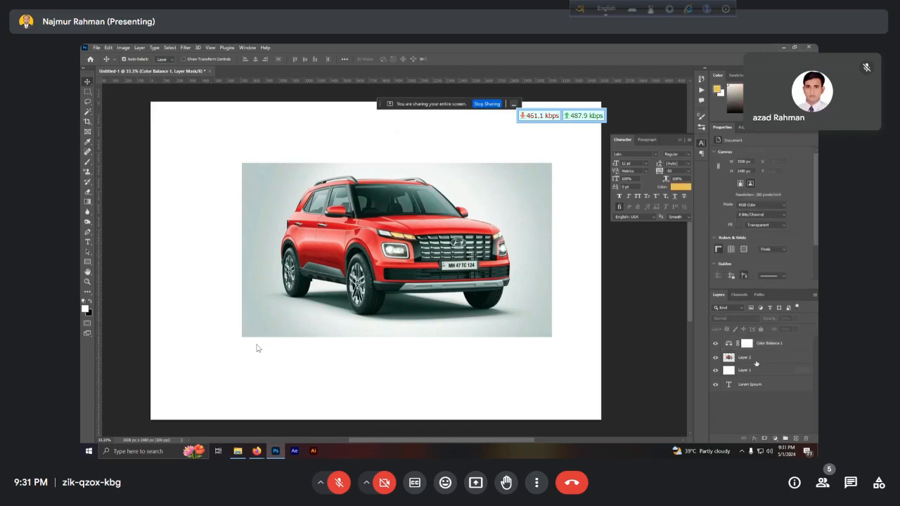
click(767, 343)
key(Delete)
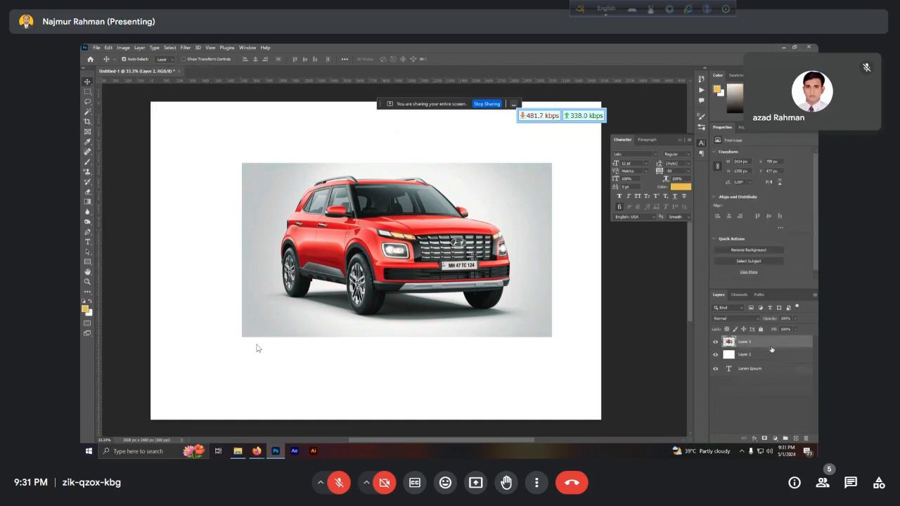
Step: Add a Black & White adjustment layer above the car image
click(776, 438)
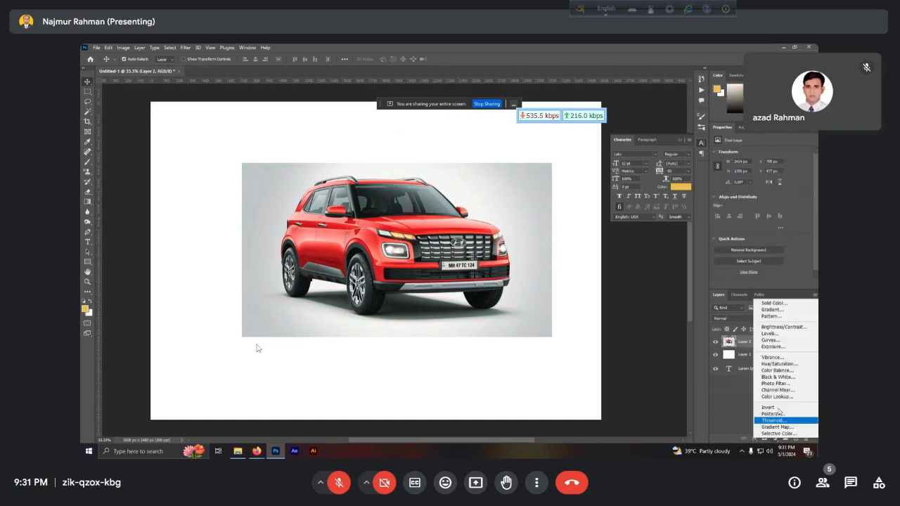
click(779, 378)
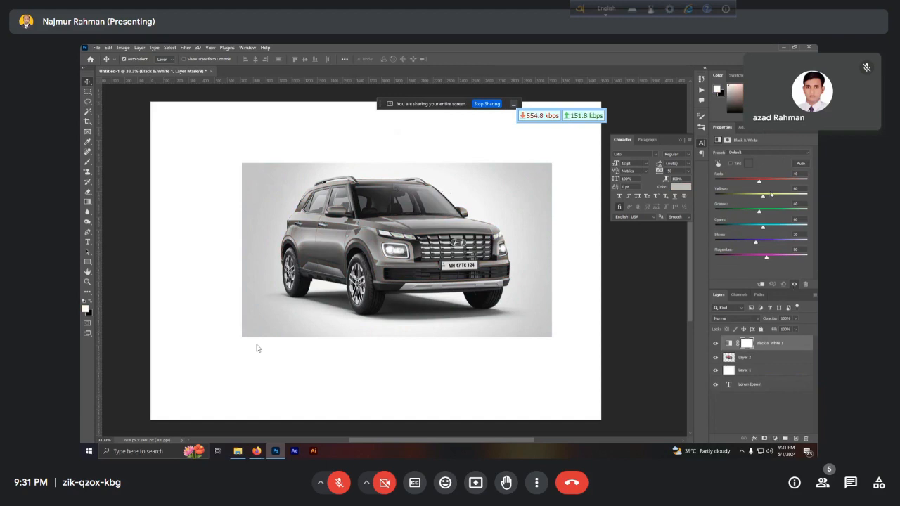
Step: Adjust the Black & White layer to about Reds -27 and Yellows 123 with raised Greens, and delete that adjustment layer
drag(763, 182, 777, 212)
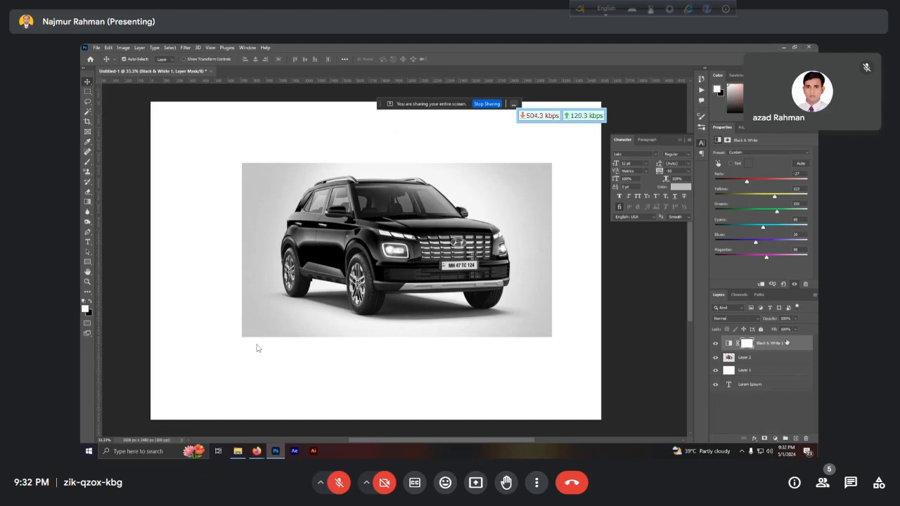
key(Delete)
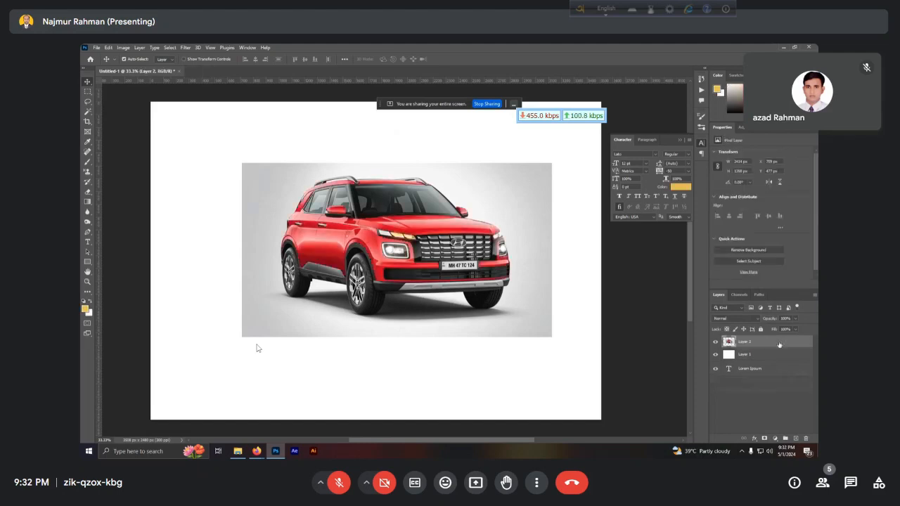
Step: Add a Photo Filter adjustment layer above the car image, try Violet, choose Deep Yellow, and set its blend mode to Hard Light
click(777, 440)
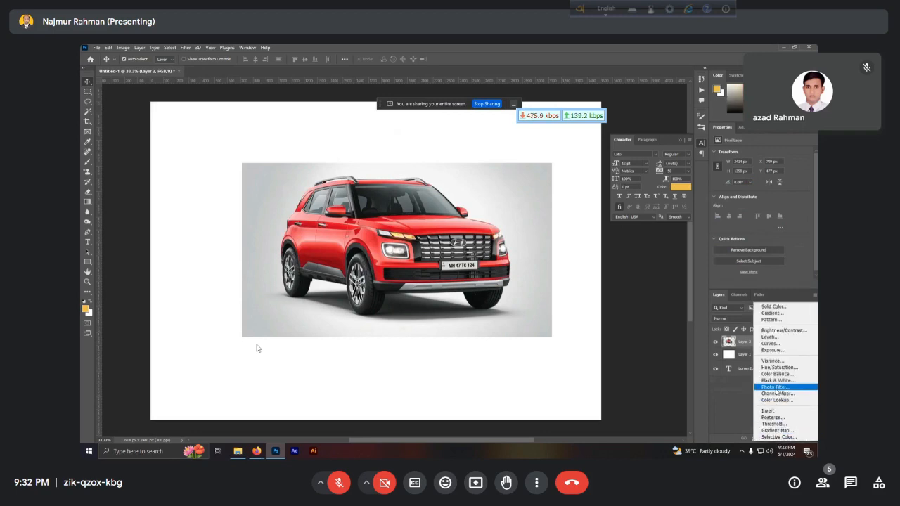
click(776, 387)
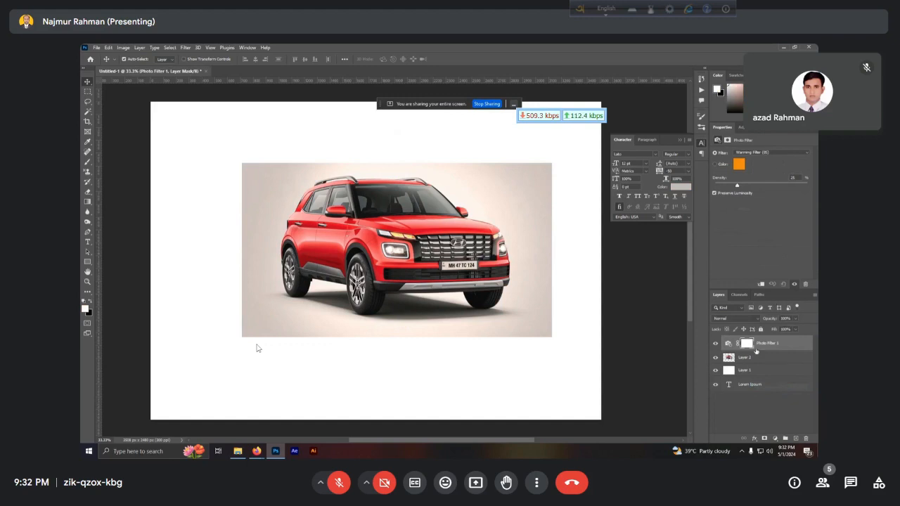
click(770, 153)
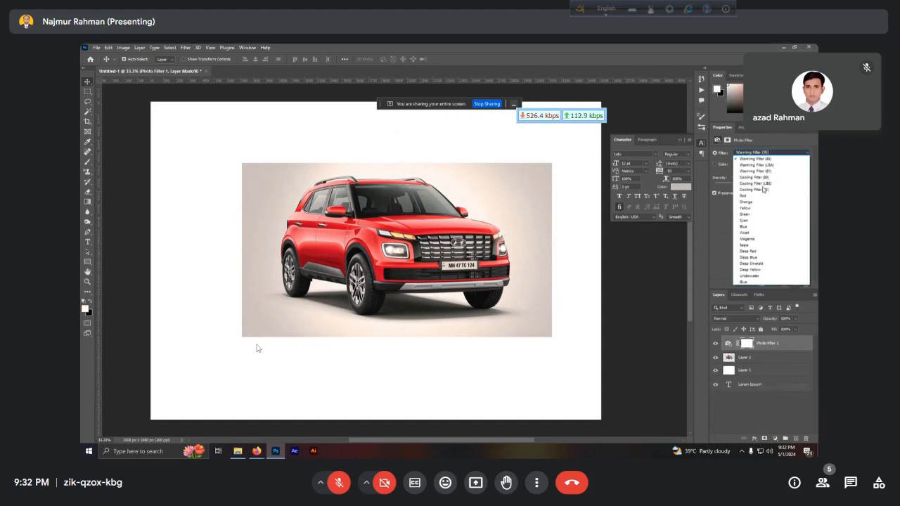
click(763, 235)
click(771, 153)
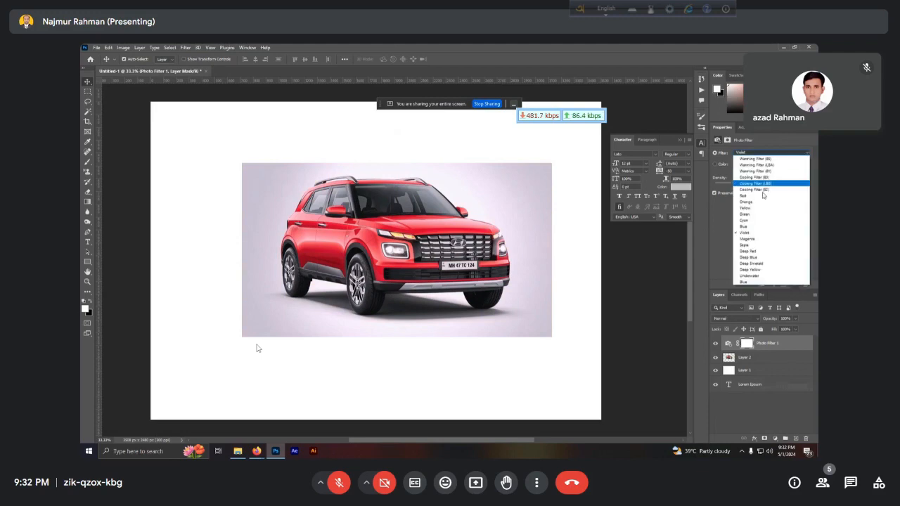
click(763, 264)
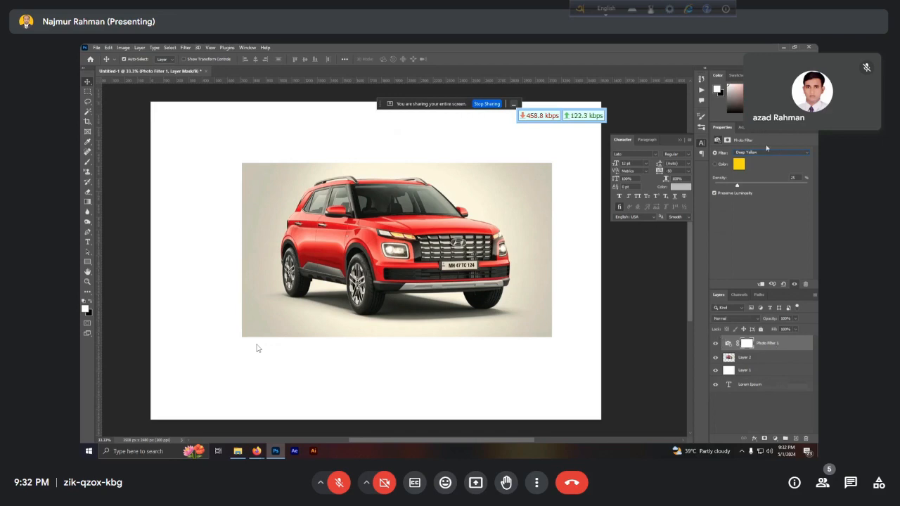
click(737, 320)
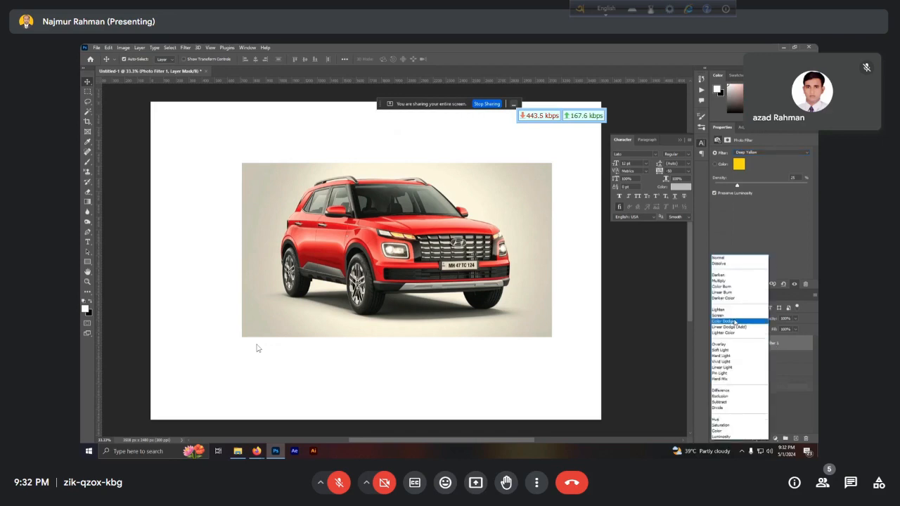
click(723, 356)
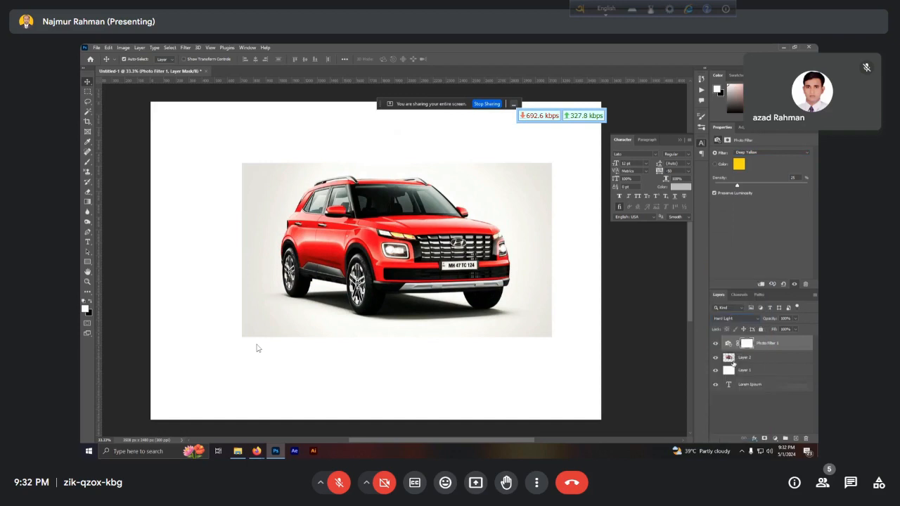
Step: Compare the car with and without the Photo Filter layer, and delete that adjustment layer
click(716, 344)
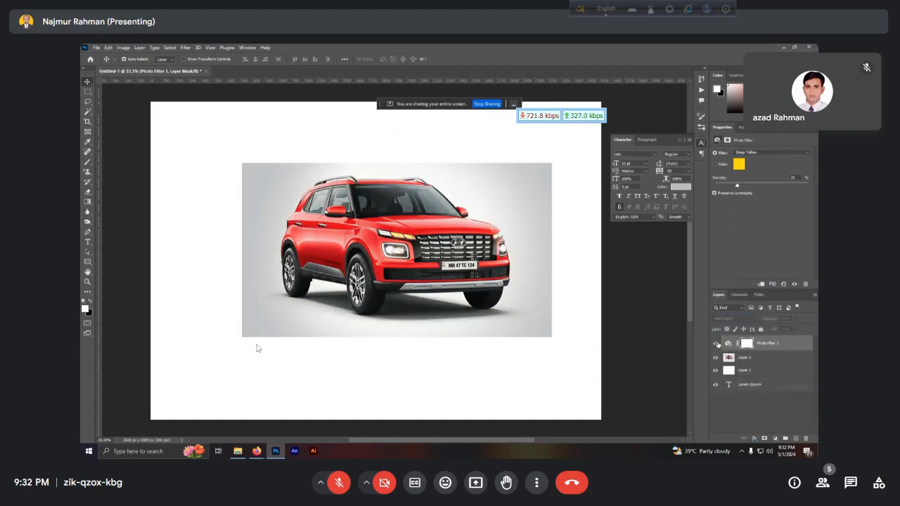
click(716, 343)
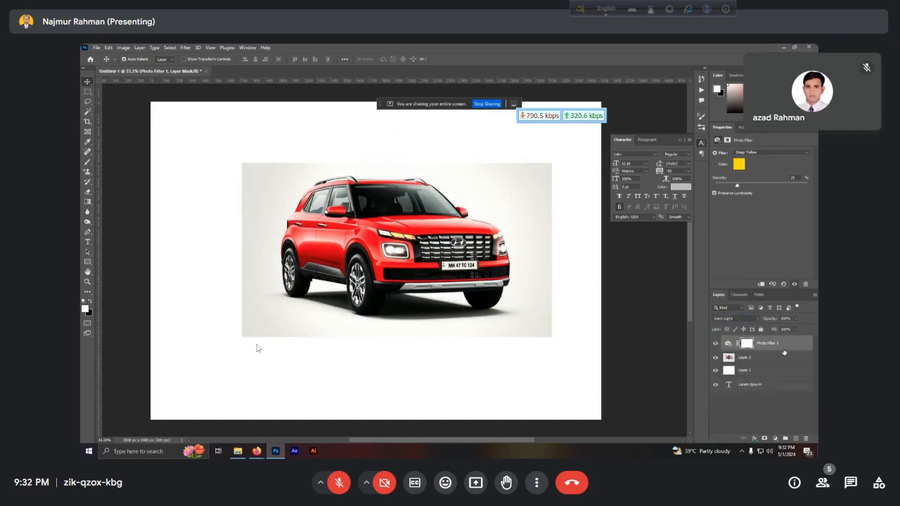
key(Delete)
key(Delete)
Step: Add a Channel Mixer adjustment layer clipped to the car image, with Green at about +87% for the Red output channel
click(775, 439)
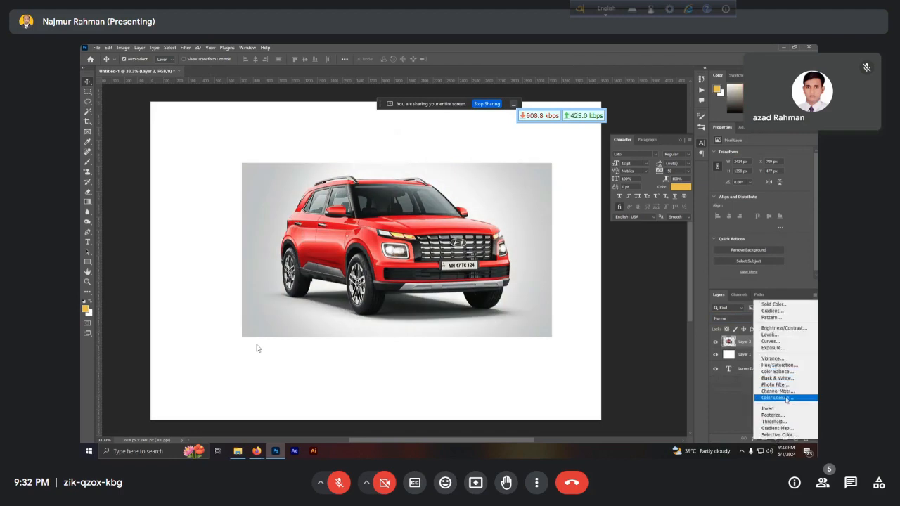
click(787, 392)
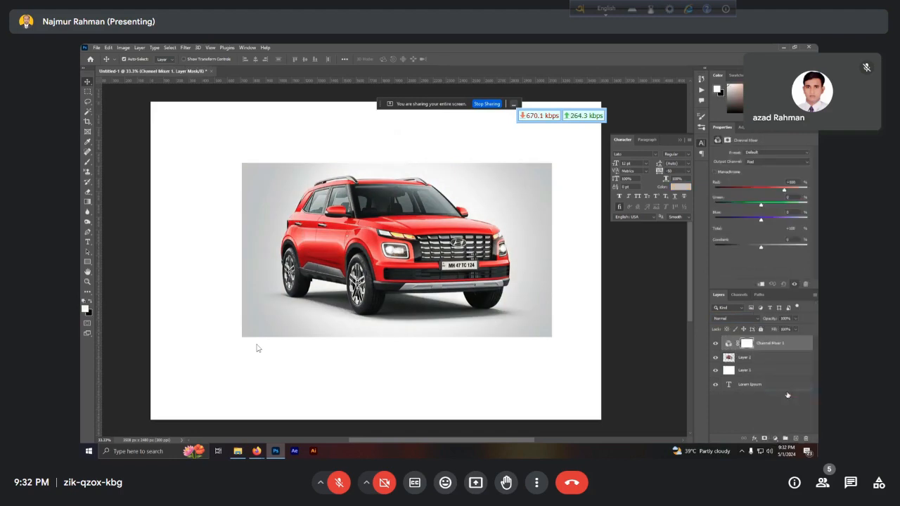
click(775, 162)
click(775, 191)
mouse_move(760, 209)
mouse_down()
mouse_move(773, 209)
mouse_move(744, 211)
mouse_move(766, 210)
mouse_up()
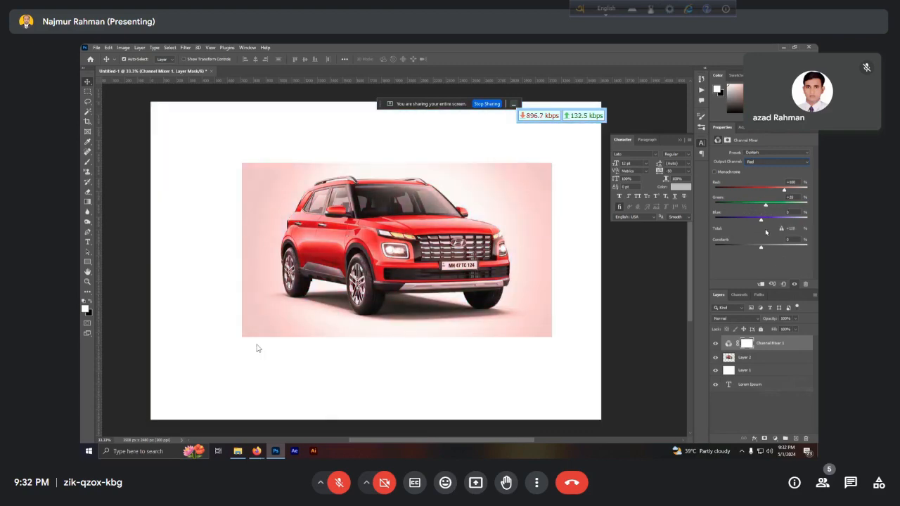
key(ctrl+alt+g)
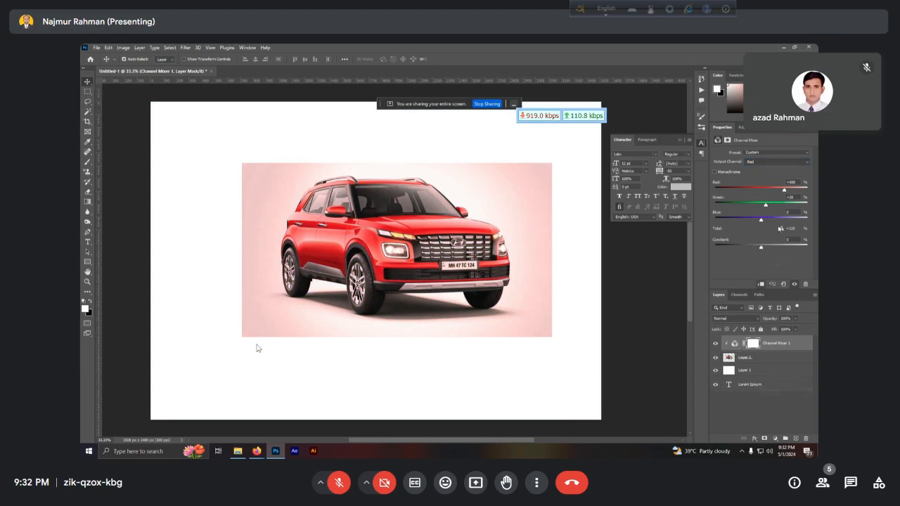
drag(766, 205, 782, 205)
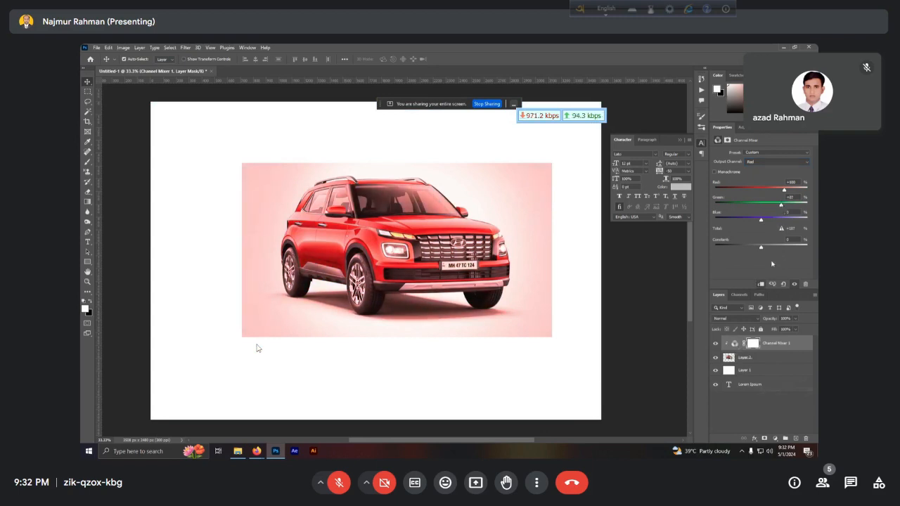
Step: Replace the Channel Mixer layer with a Color Lookup adjustment layer, trying the Moonlight.3DL and Fuji ETERNA 250D Fuji 3510 3D LUTs
key(Delete)
click(774, 438)
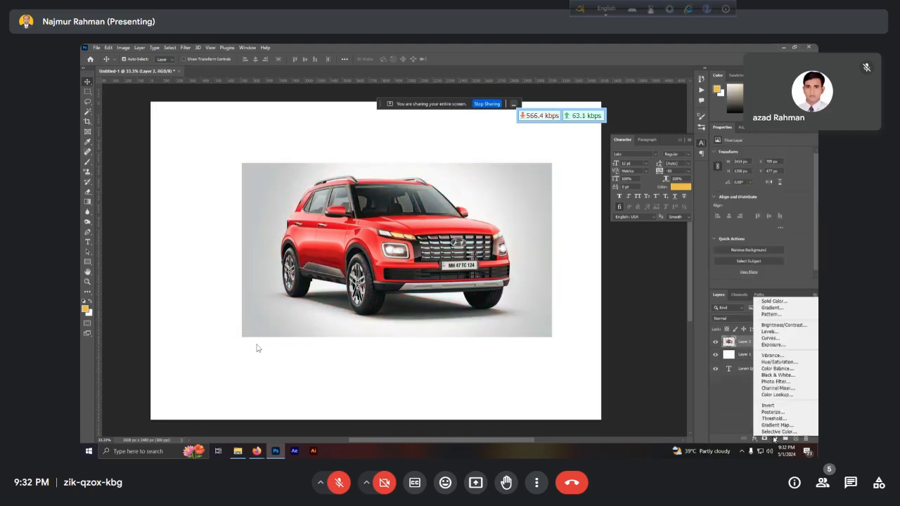
click(783, 396)
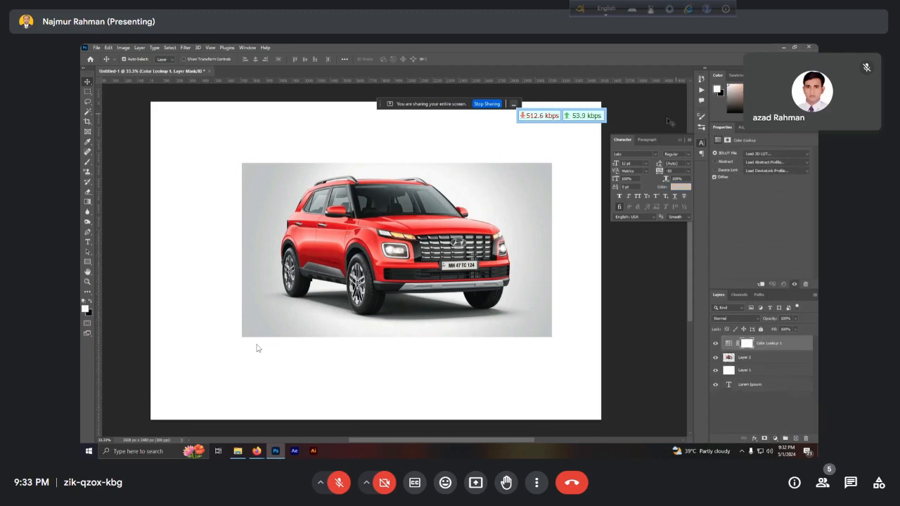
click(761, 154)
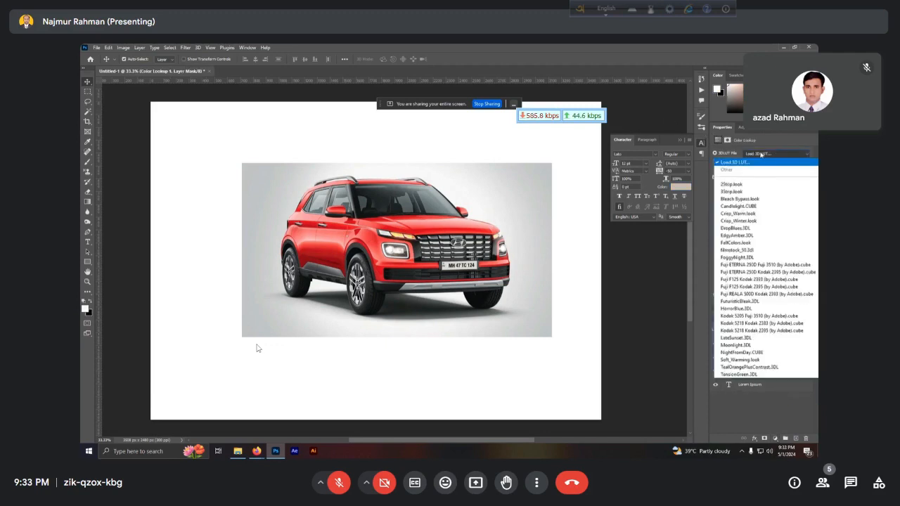
click(736, 344)
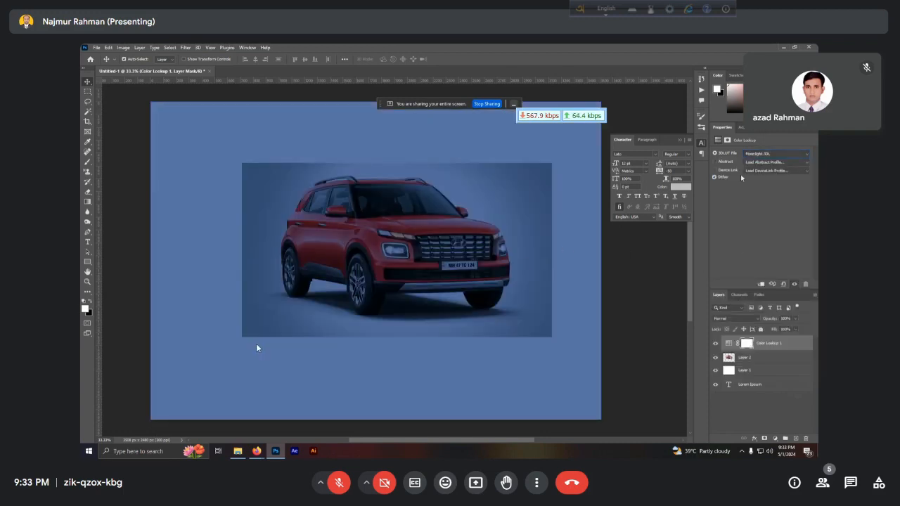
click(761, 154)
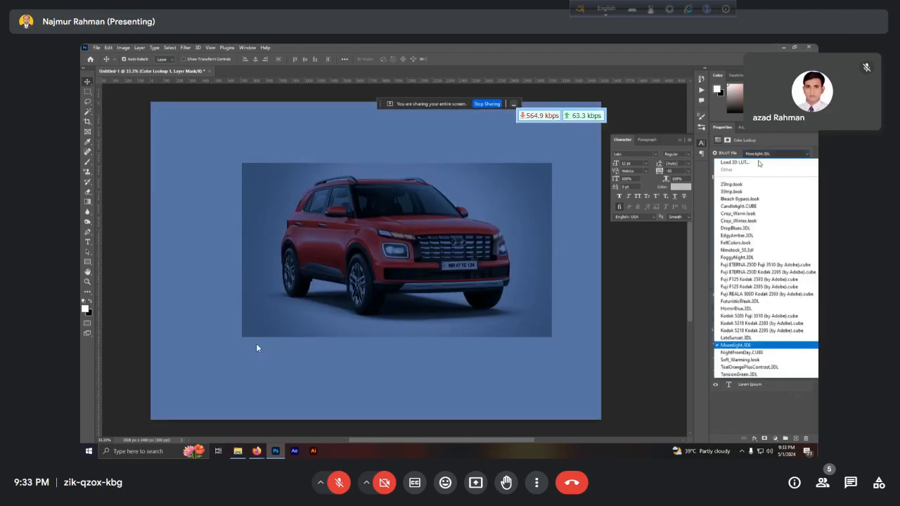
click(761, 265)
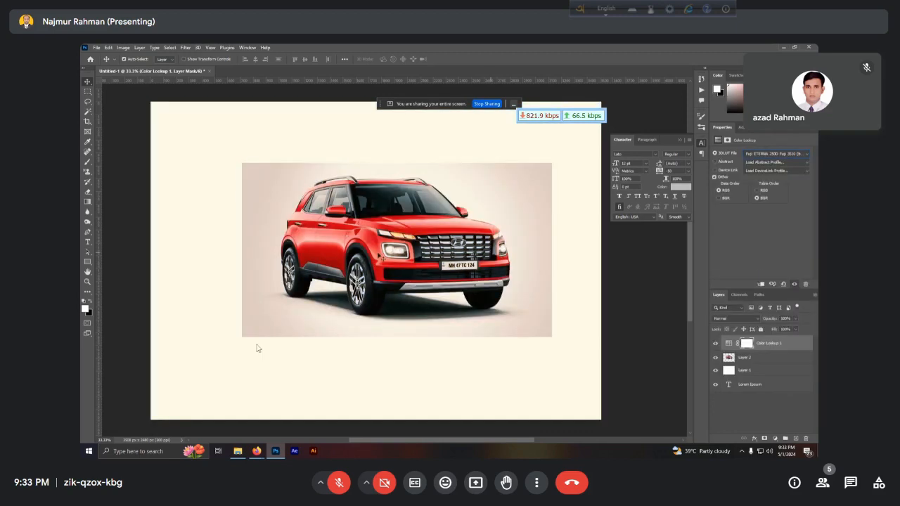
Step: Shift the car image slightly, and delete the Color Lookup layer after comparing the picture with and without it
mouse_move(388, 251)
mouse_down()
mouse_move(377, 269)
mouse_move(400, 250)
mouse_up()
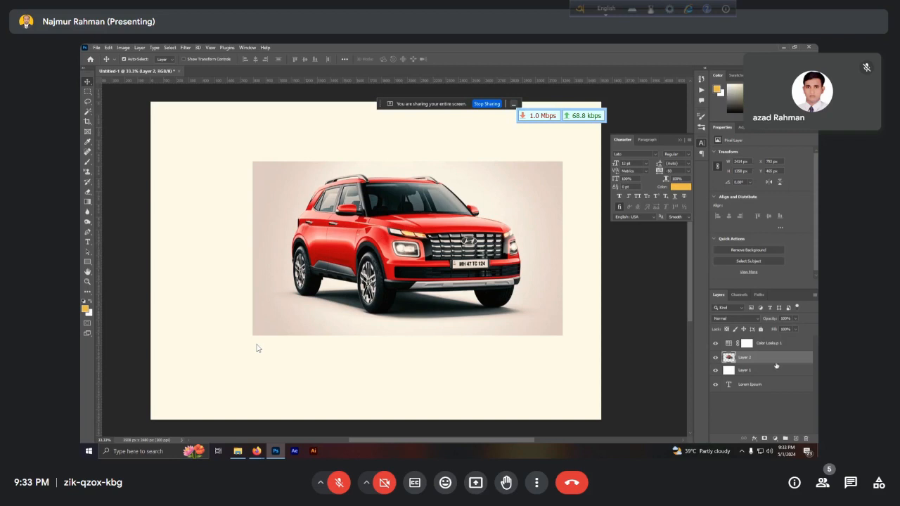
click(728, 344)
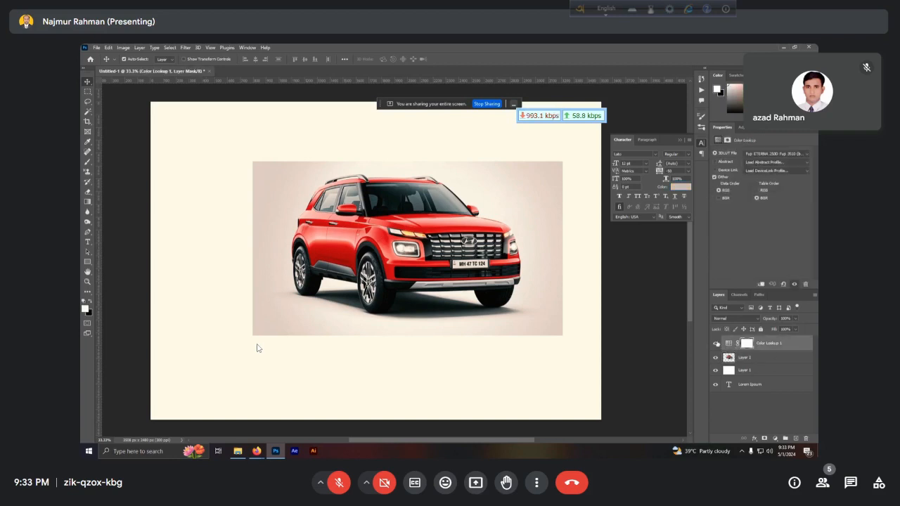
click(716, 344)
click(716, 344)
key(Delete)
key(Delete)
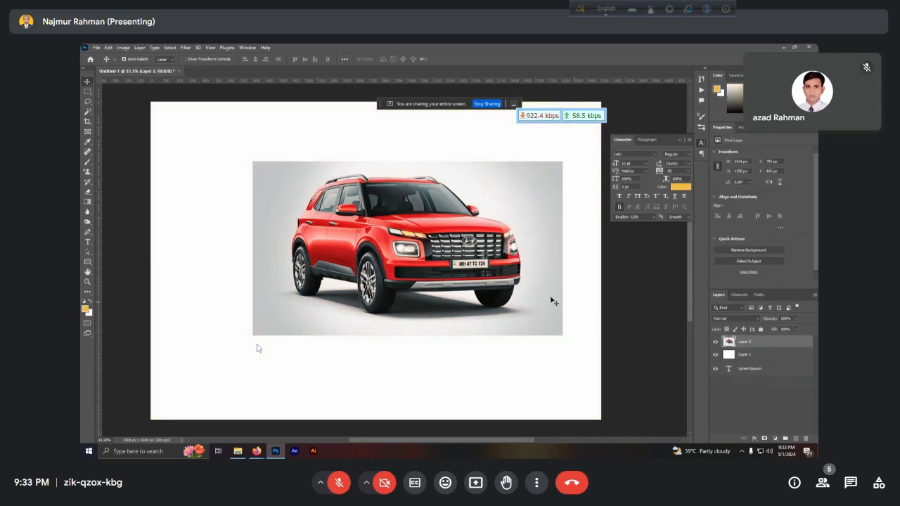
Step: Restore the car image layer after trying its deletion, and reposition the car near the centre of the canvas
drag(471, 266, 485, 287)
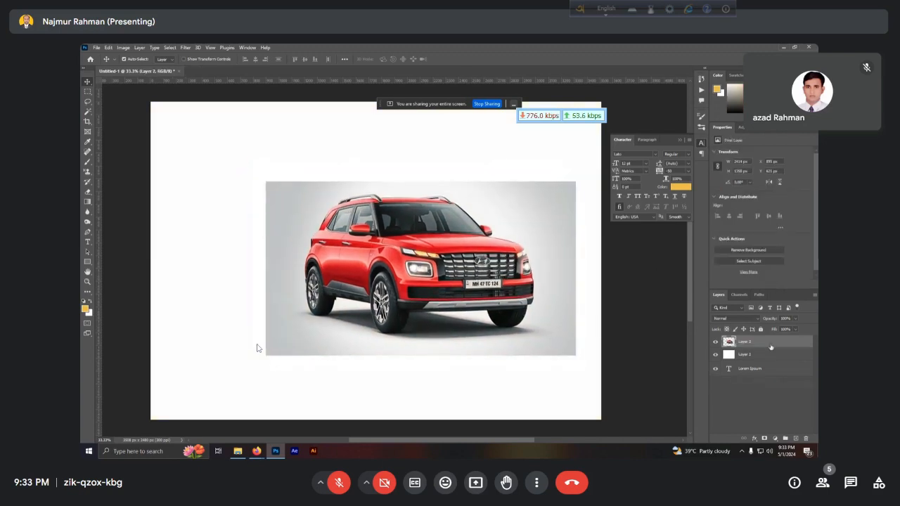
key(Delete)
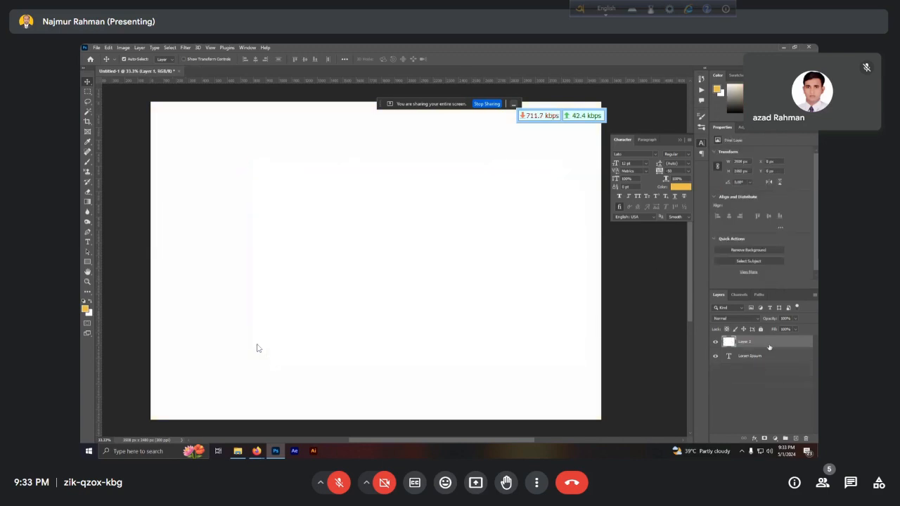
click(775, 439)
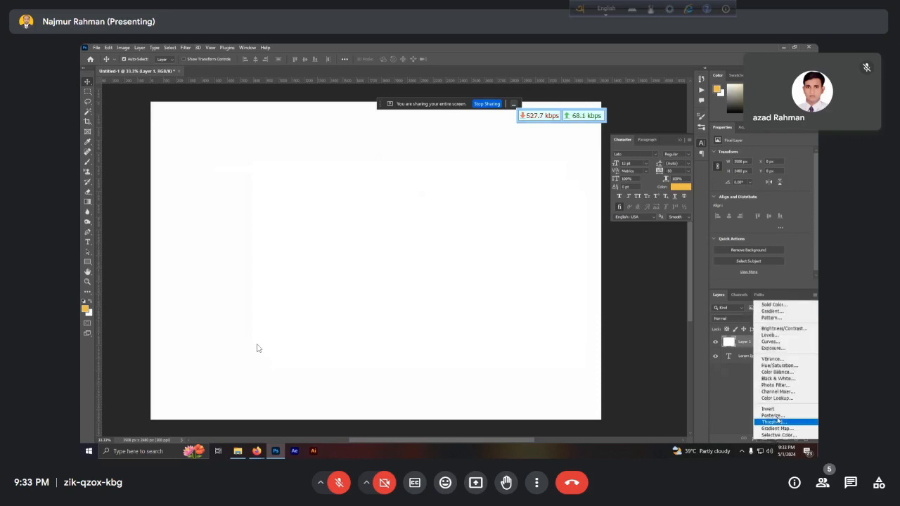
click(341, 295)
key(ctrl+v)
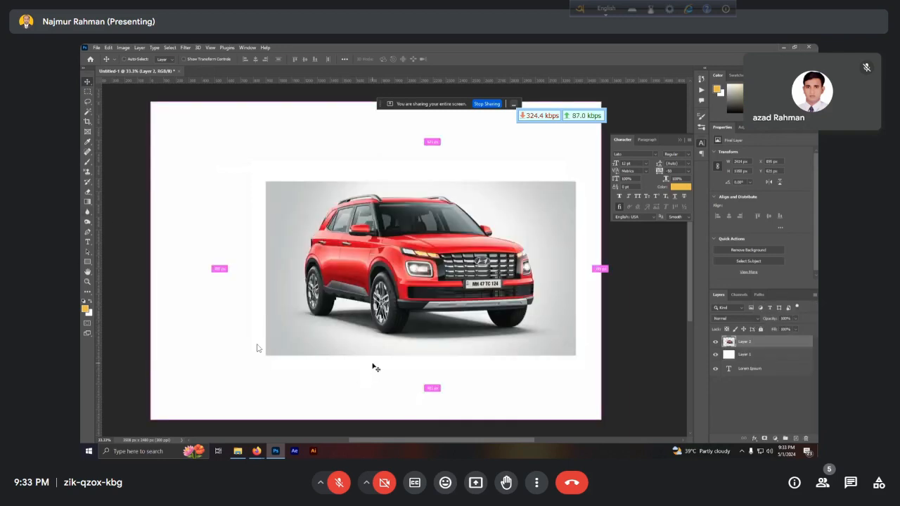
drag(448, 274, 425, 270)
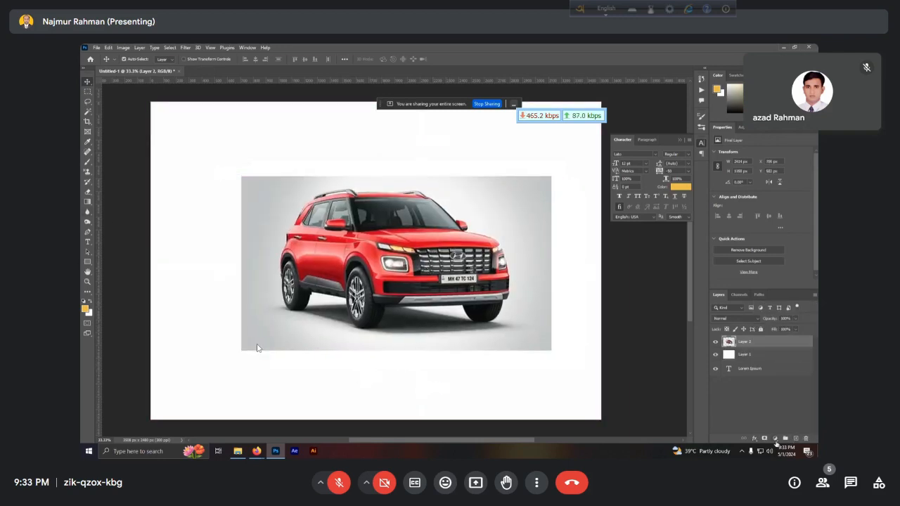
Step: Try an Invert adjustment layer above the car image, and undo it
click(785, 438)
click(778, 411)
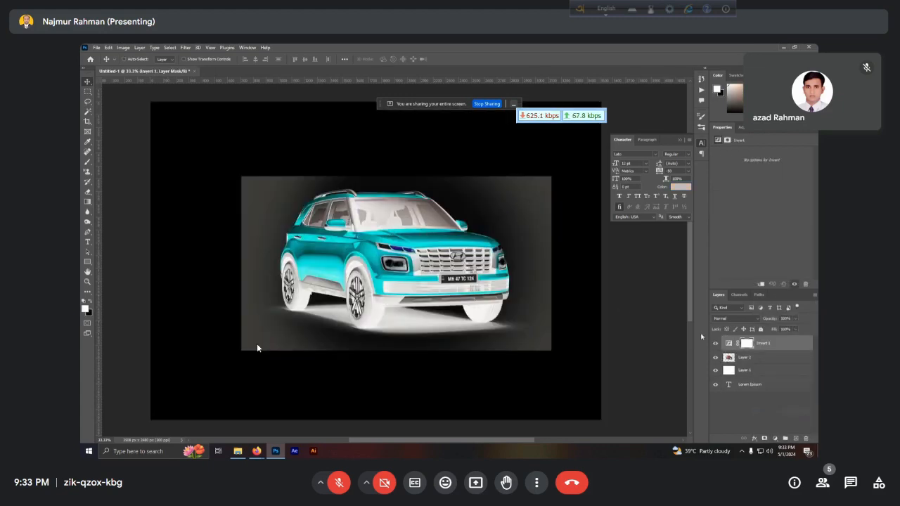
key(ctrl+z)
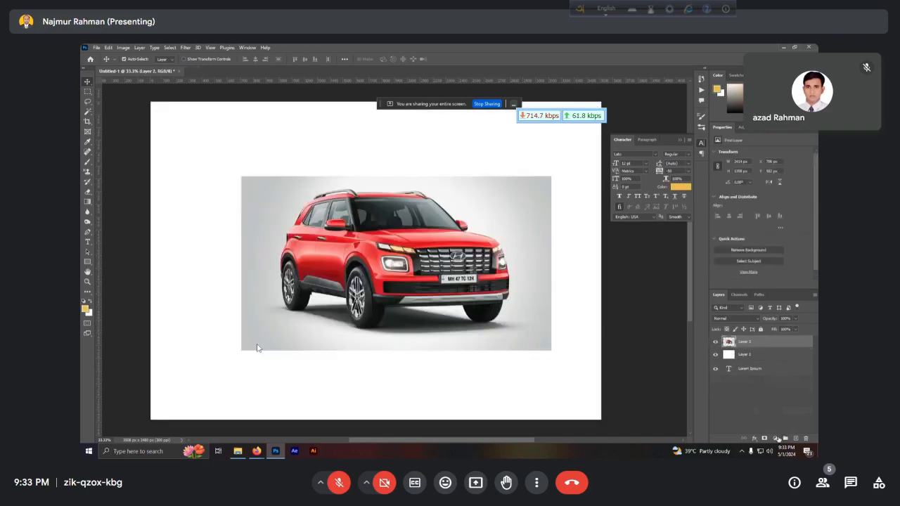
Step: Try a Posterize adjustment layer above the car image, and undo it
click(777, 439)
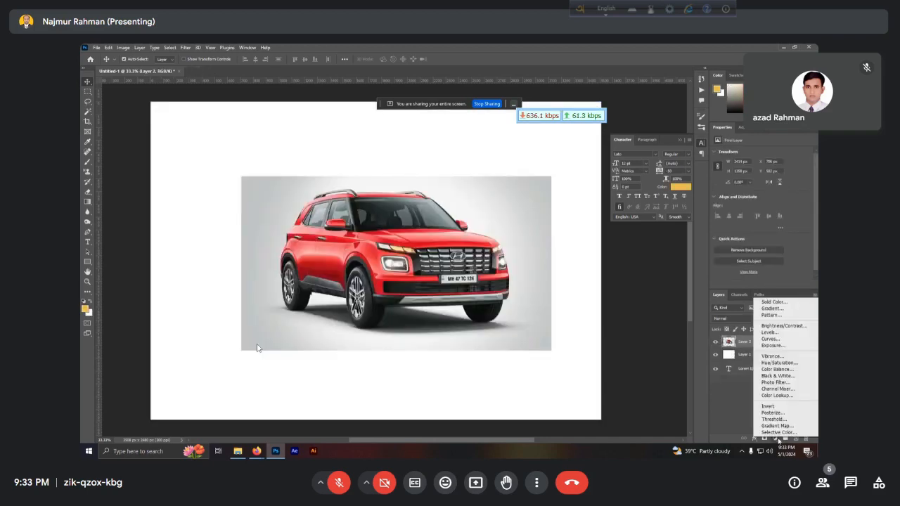
click(784, 414)
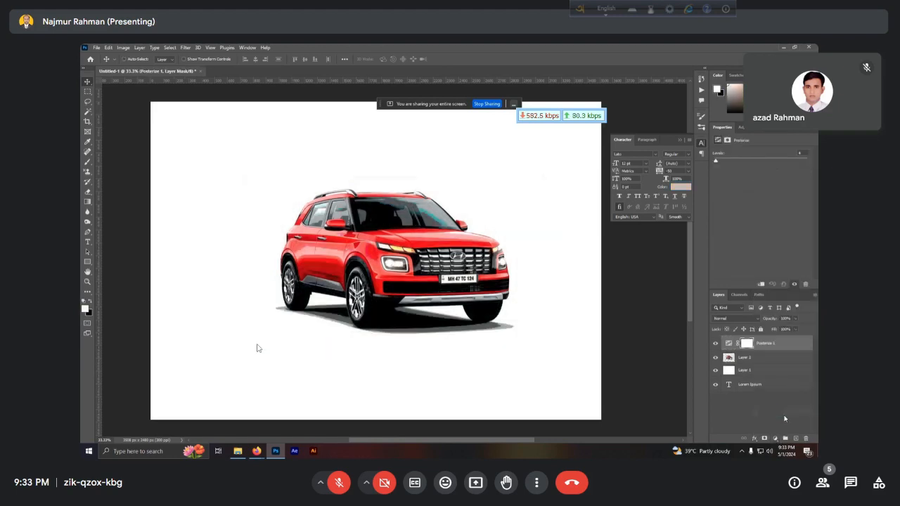
key(ctrl+z)
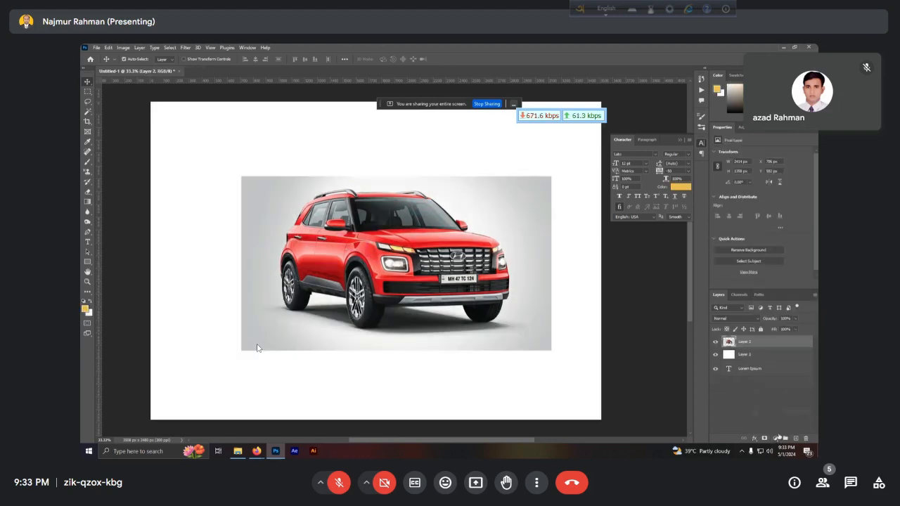
Step: Add a Gradient Map adjustment layer above the car image and set its blend mode to Soft Light
click(776, 438)
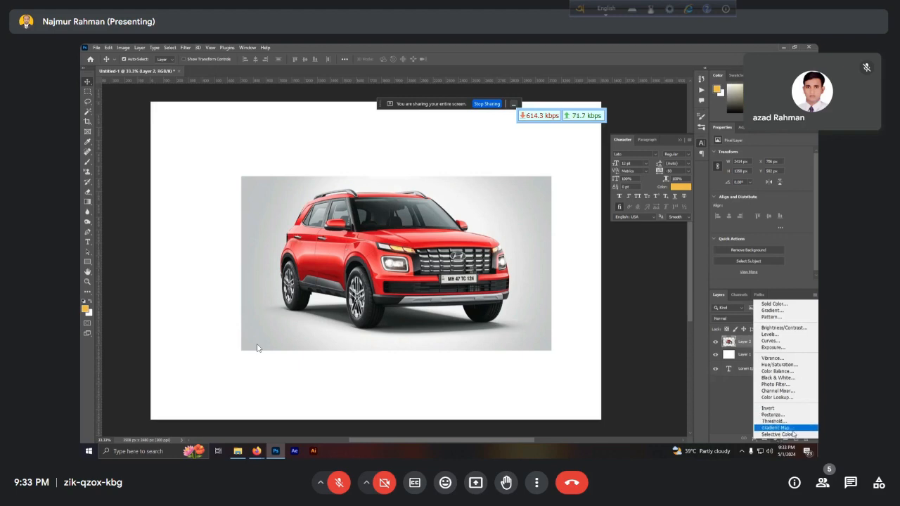
click(790, 429)
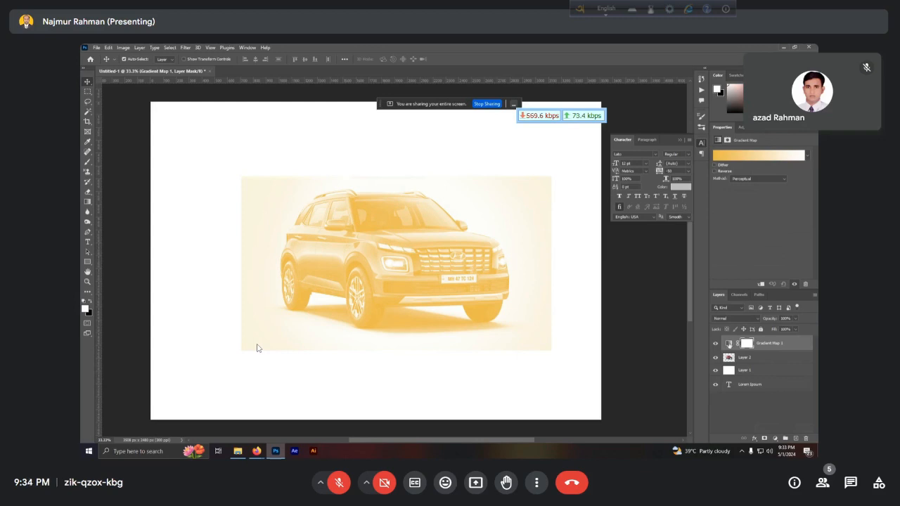
click(732, 319)
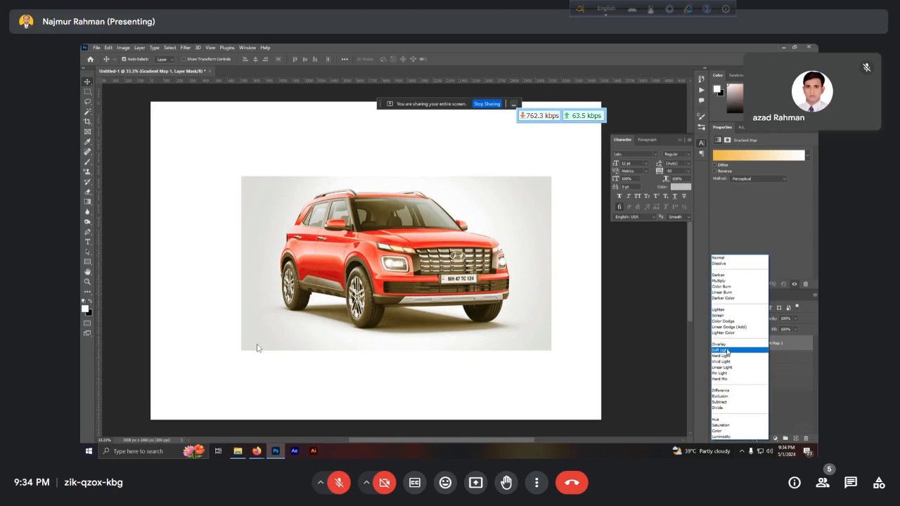
click(727, 351)
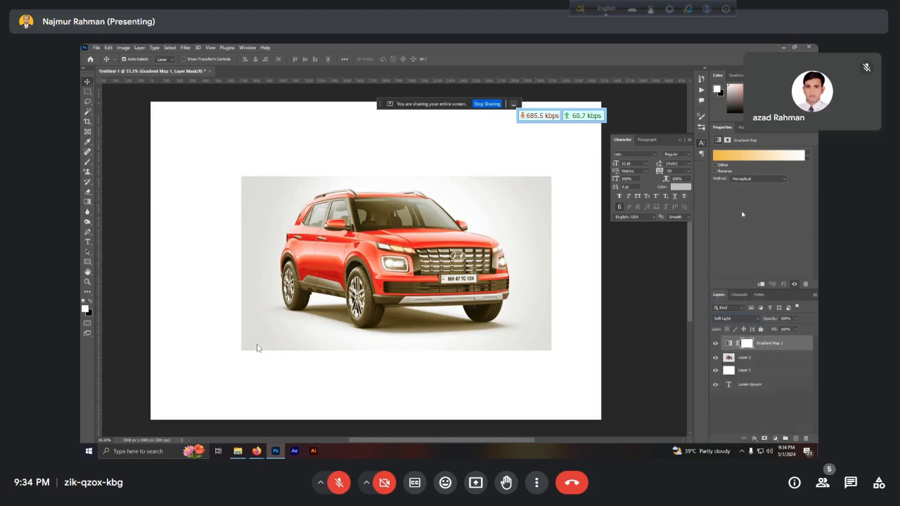
Step: Try a dark, muted colour for the orange starting stop of the Gradient Map's gradient
click(723, 152)
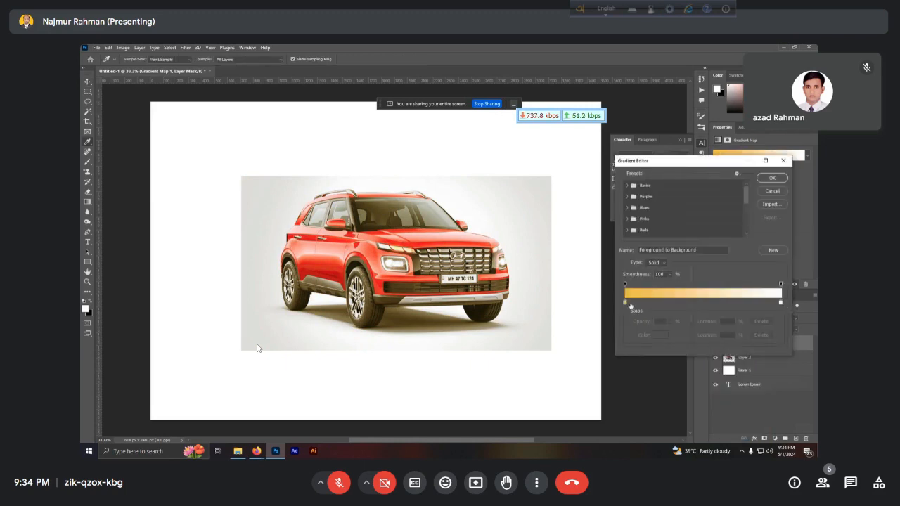
double_click(625, 303)
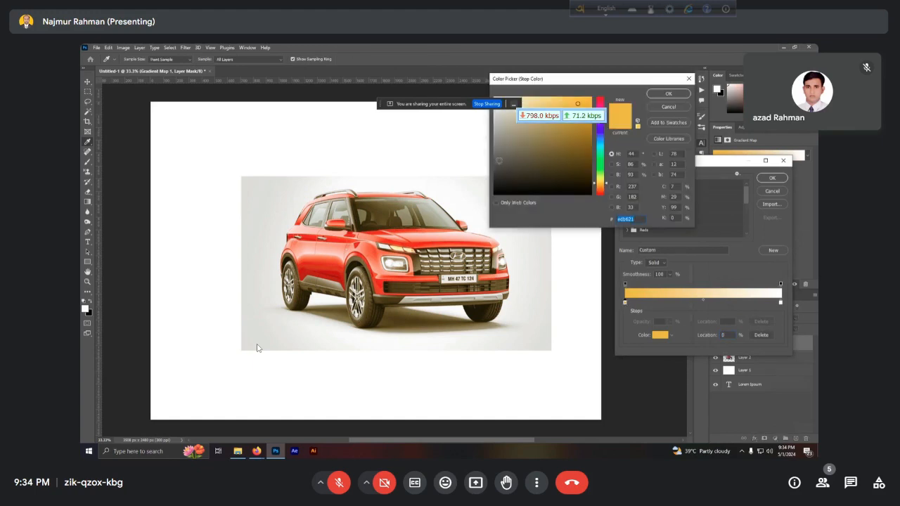
click(509, 179)
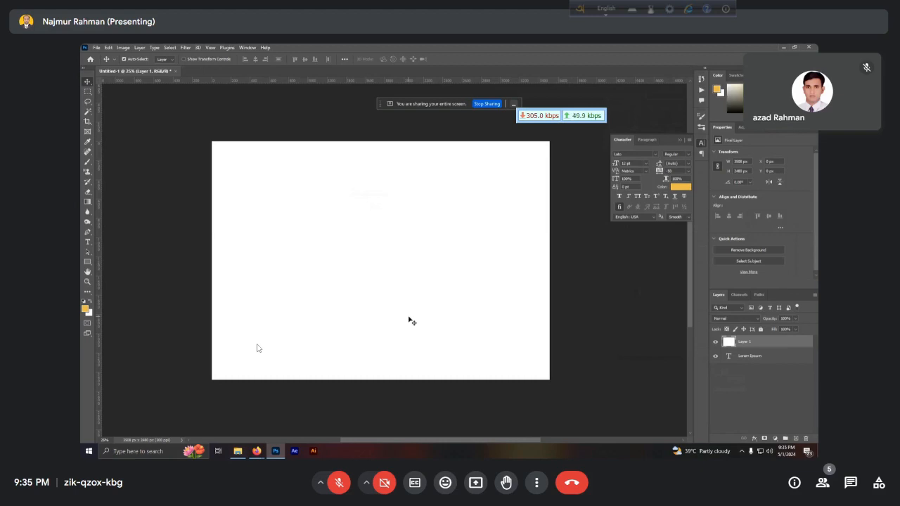
Step: Switch to Firefox, dismiss the image upload search, and search Google Images for "car png"
mouse_move(256, 451)
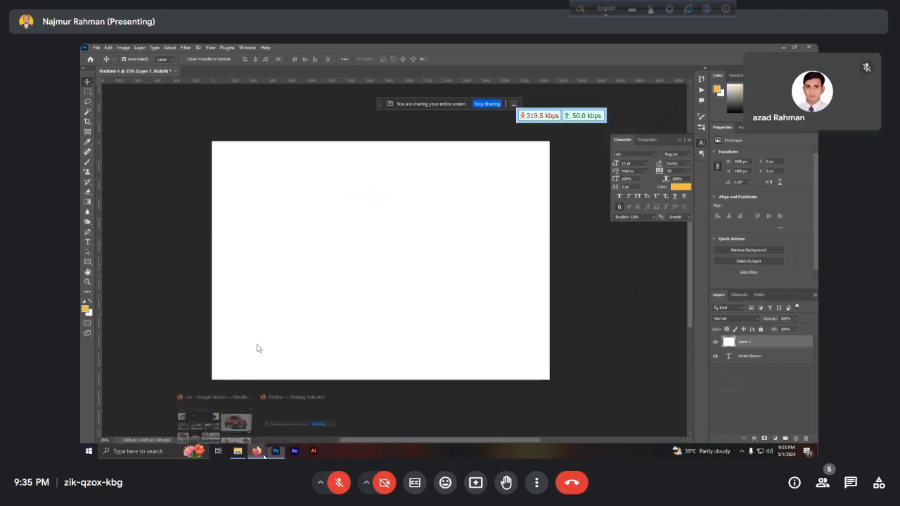
click(214, 415)
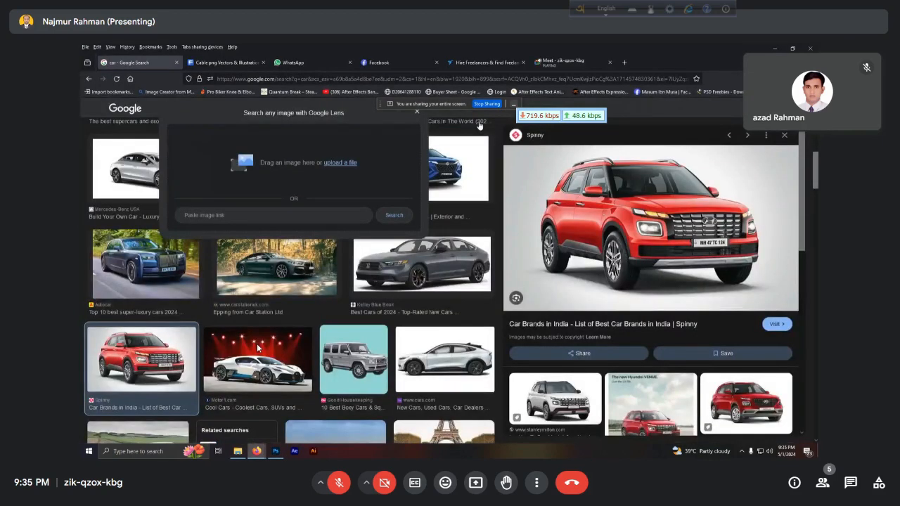
click(417, 113)
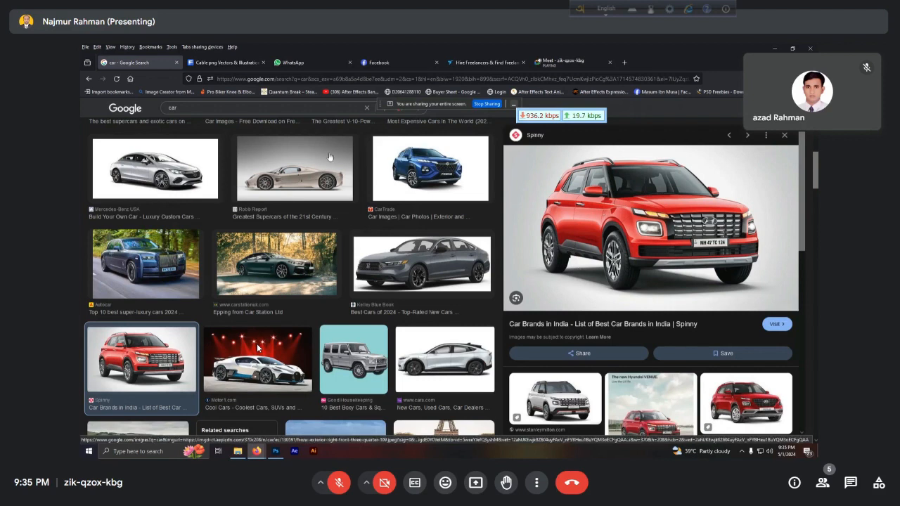
click(190, 107)
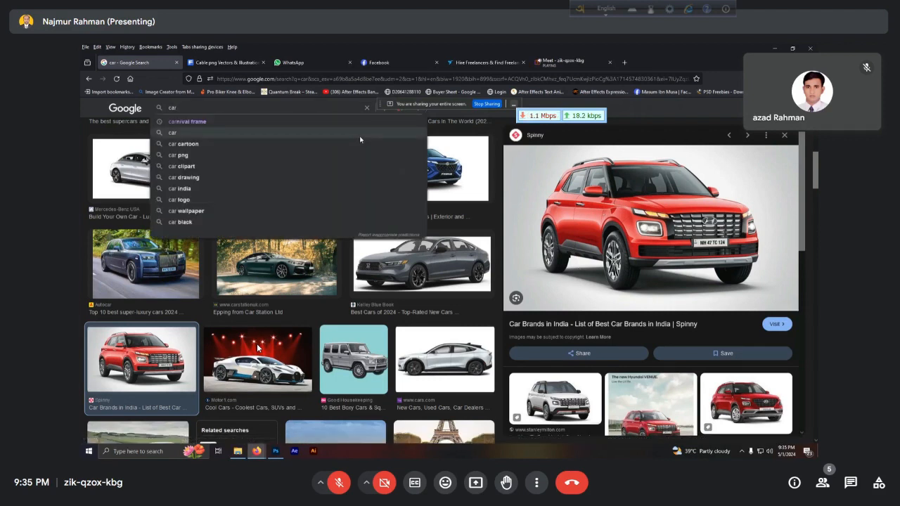
text(png)
key(Return)
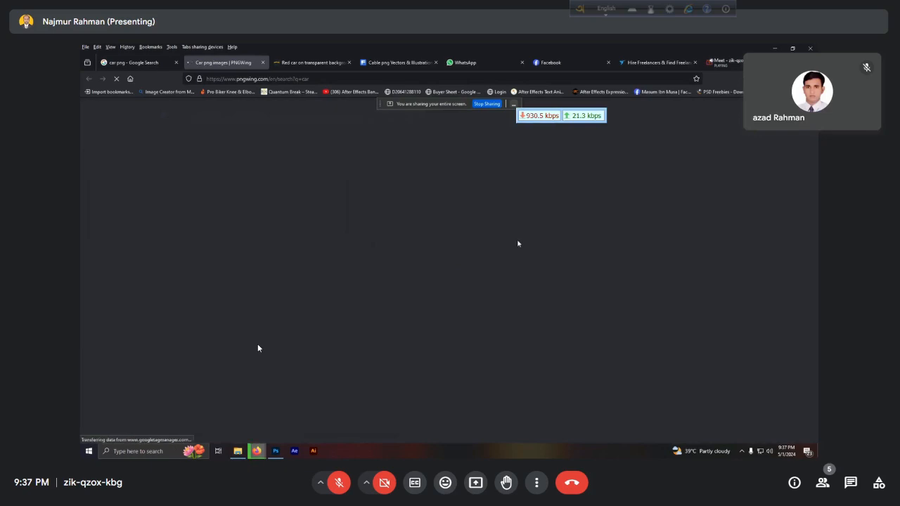
Step: Cancel the red car PNG download, and try to download the white Mercedes car PNG from PNGWing
click(765, 79)
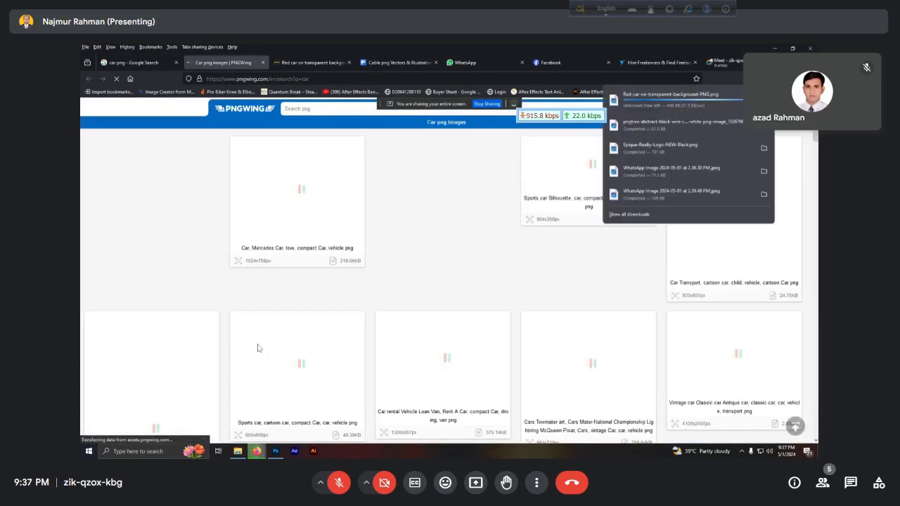
click(764, 98)
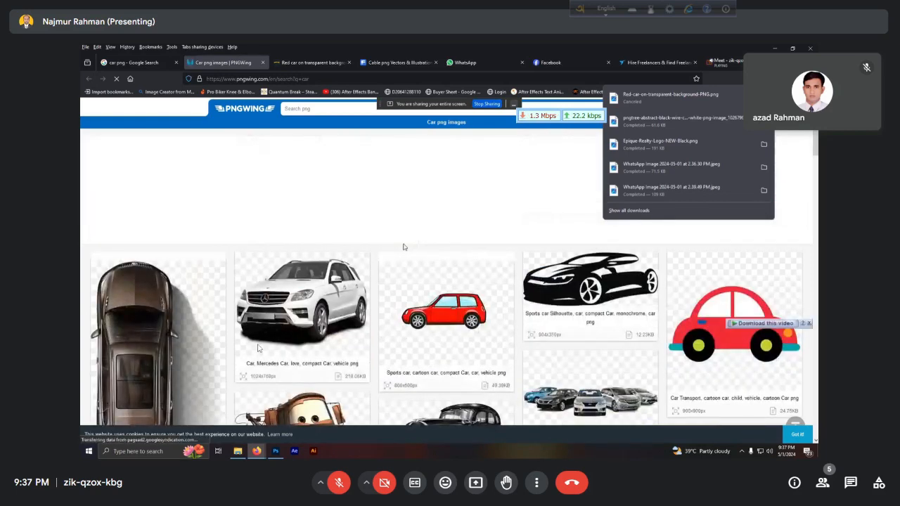
click(258, 348)
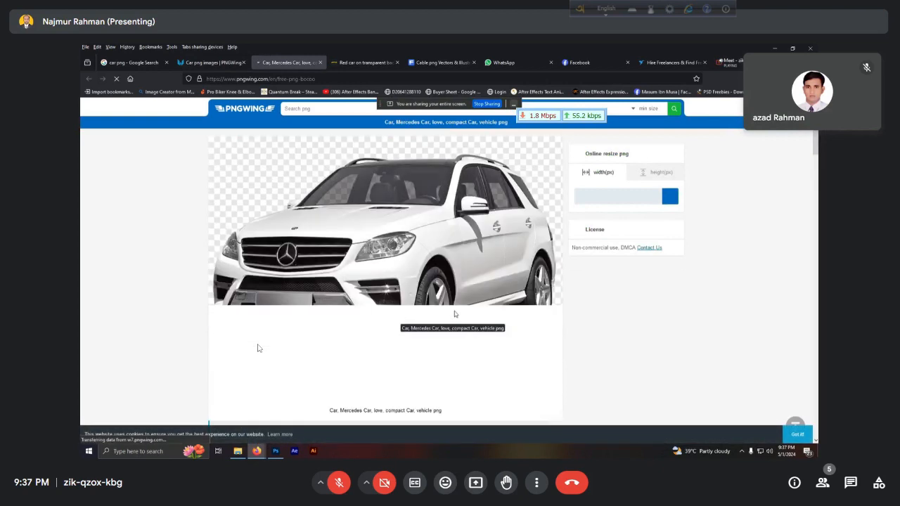
scroll(403, 296, down, 2)
scroll(402, 296, down, 5)
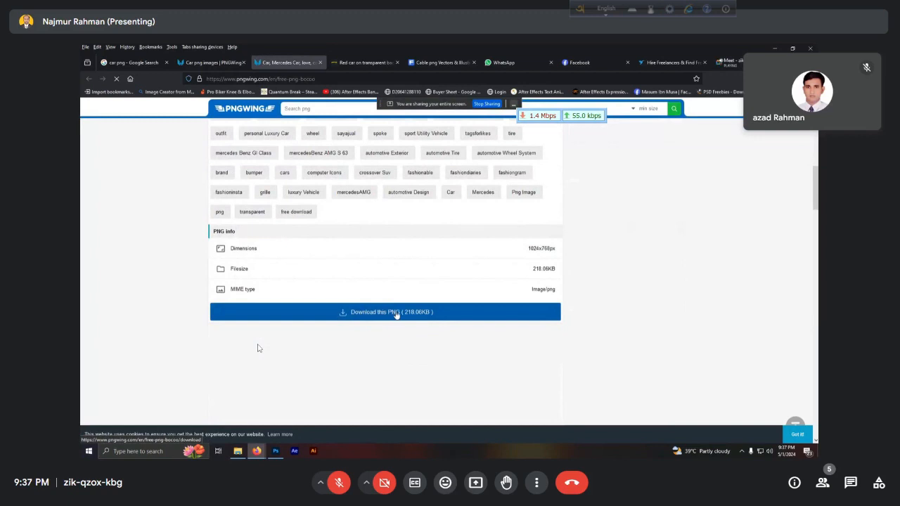
click(396, 315)
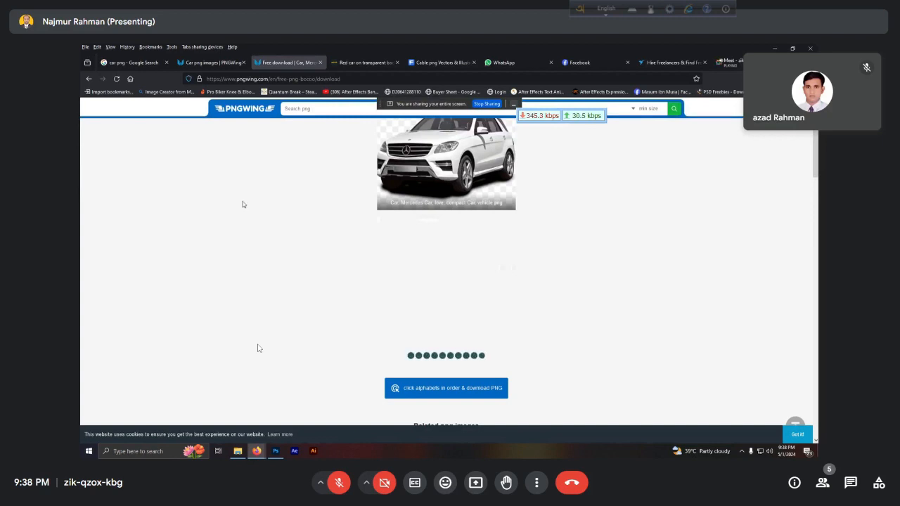
click(320, 62)
Step: Find the yellow travel car with palm trees on PNGWing, close the results page, and request the PNG's download
scroll(258, 348, down, 4)
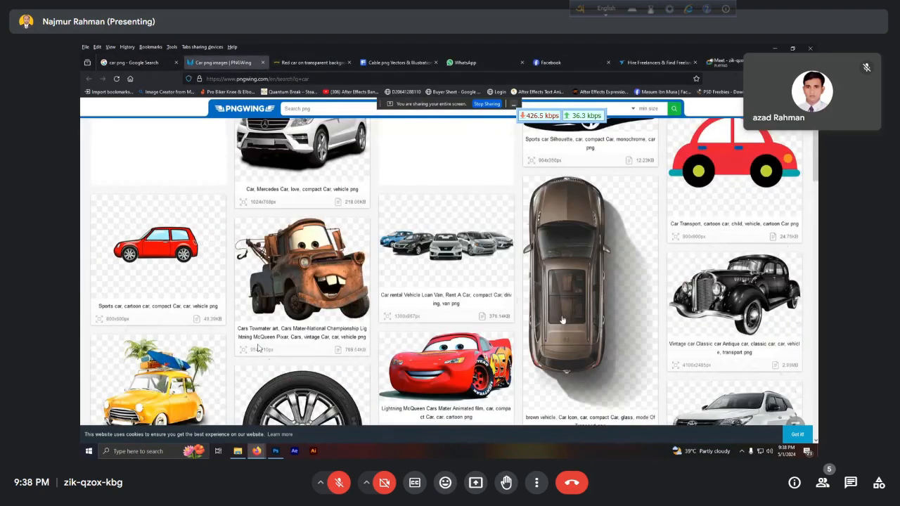
scroll(257, 348, down, 3)
scroll(257, 347, up, 1)
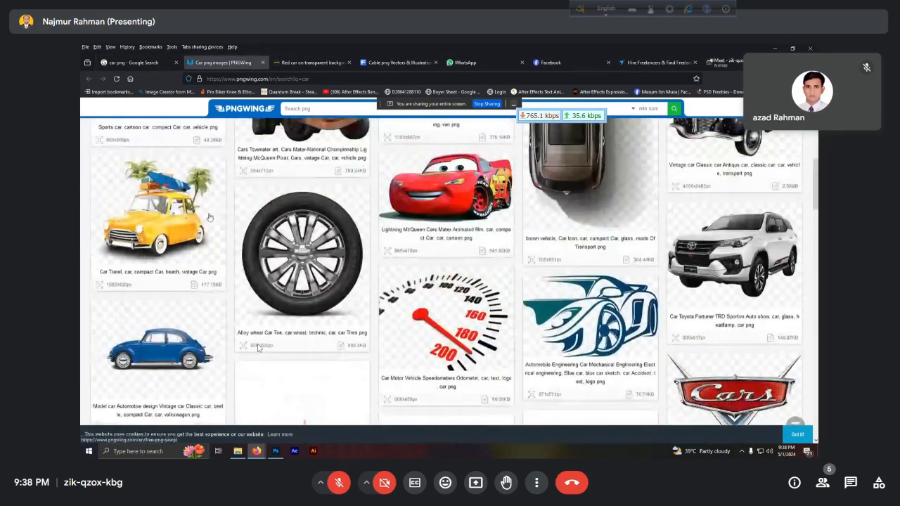
click(209, 226)
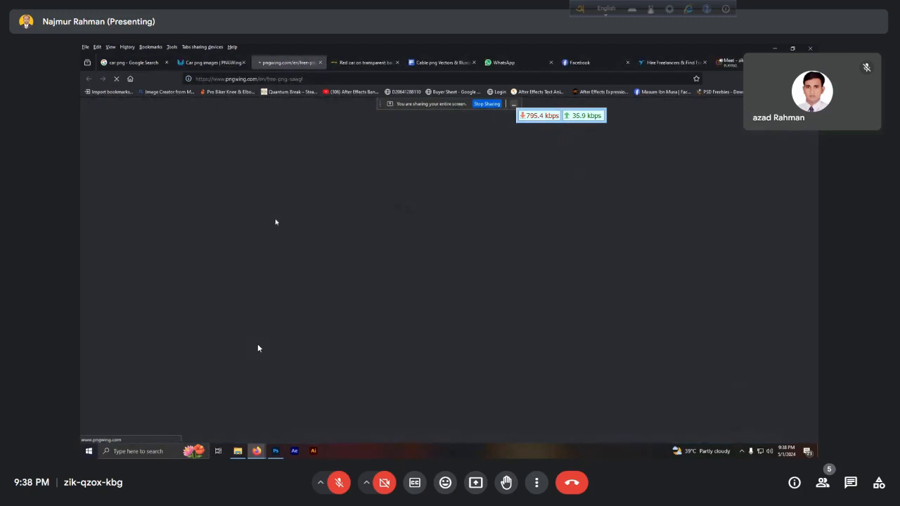
click(244, 63)
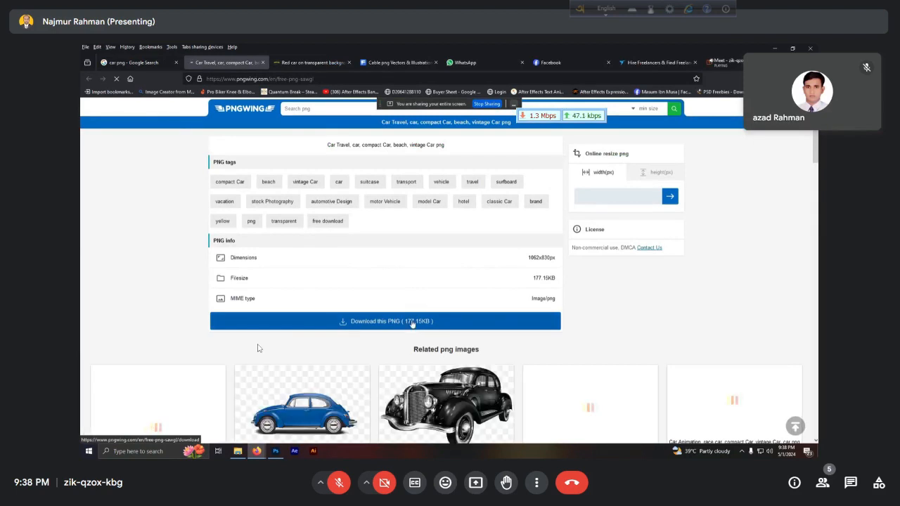
click(412, 322)
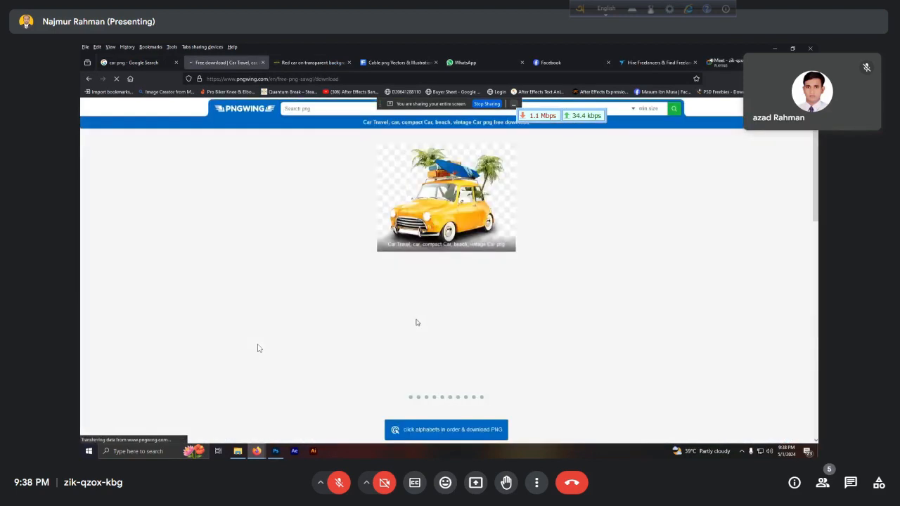
scroll(424, 322, down, 2)
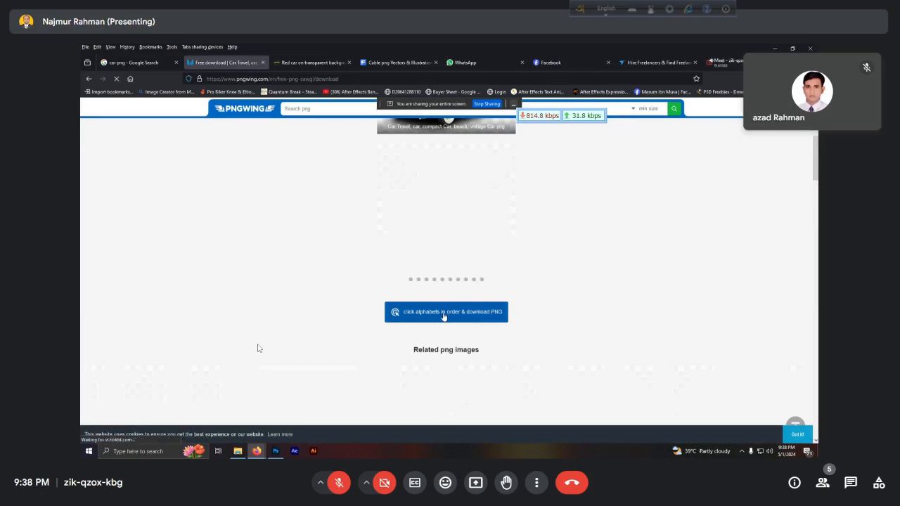
click(443, 317)
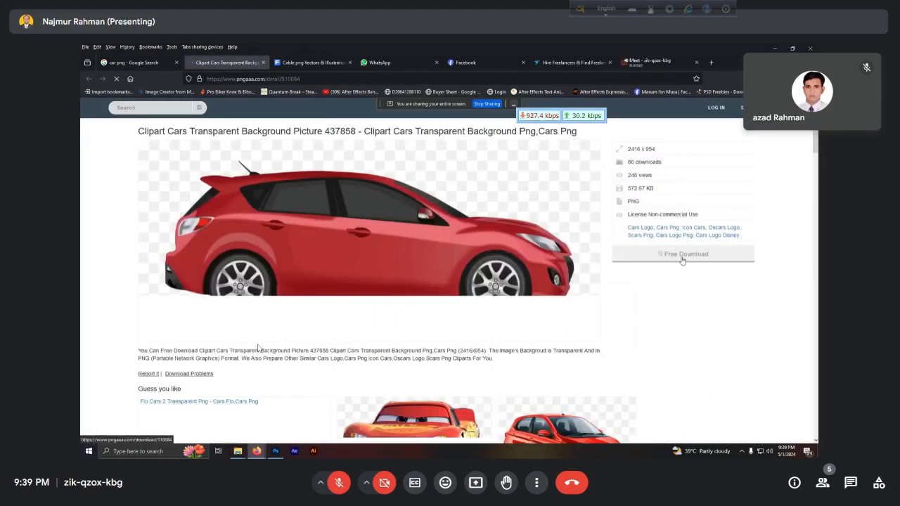
Step: Open the black Audi car PNG from the PngAAA suggestions and start its download
scroll(512, 320, down, 2)
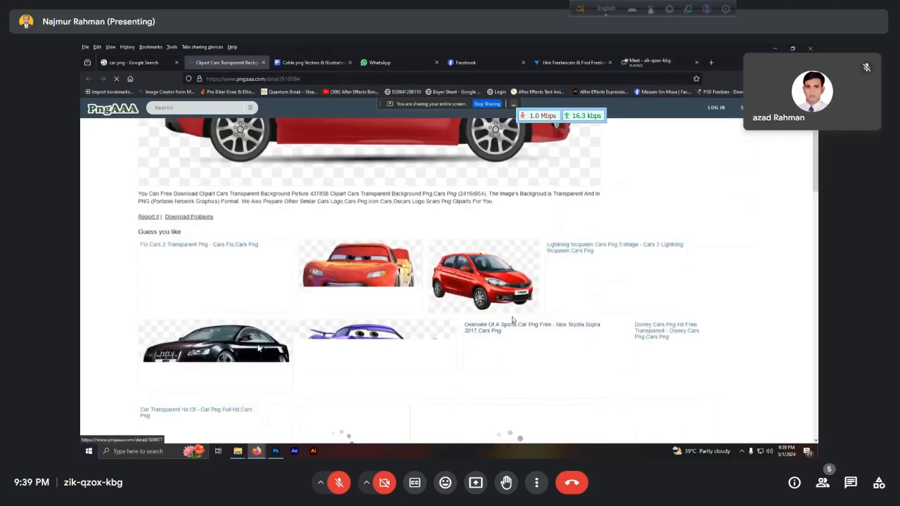
click(254, 348)
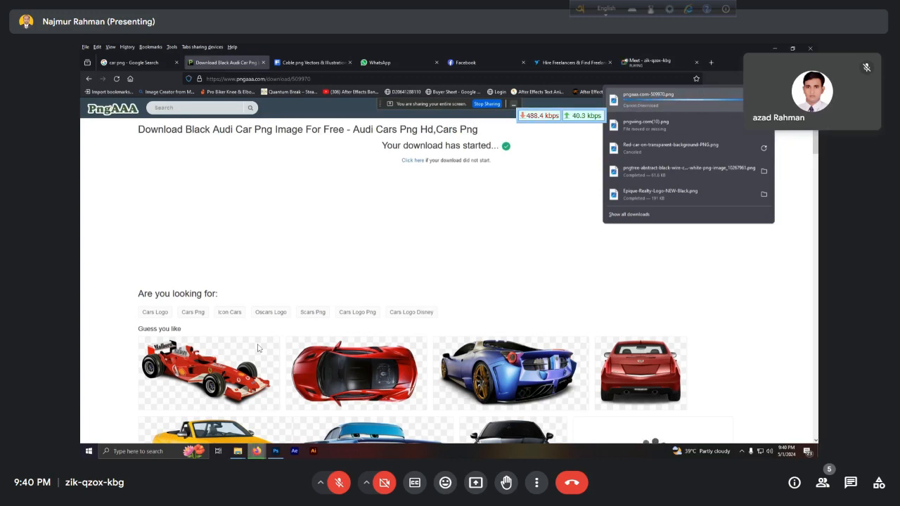
Step: Glance at the Freepik and meeting pages, and check the recent files in the Downloads folder in File Explorer
click(314, 63)
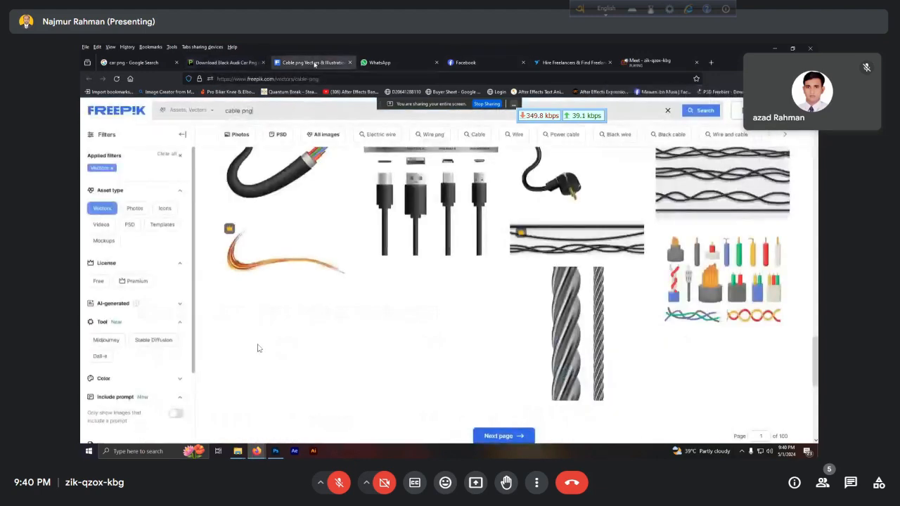
click(642, 63)
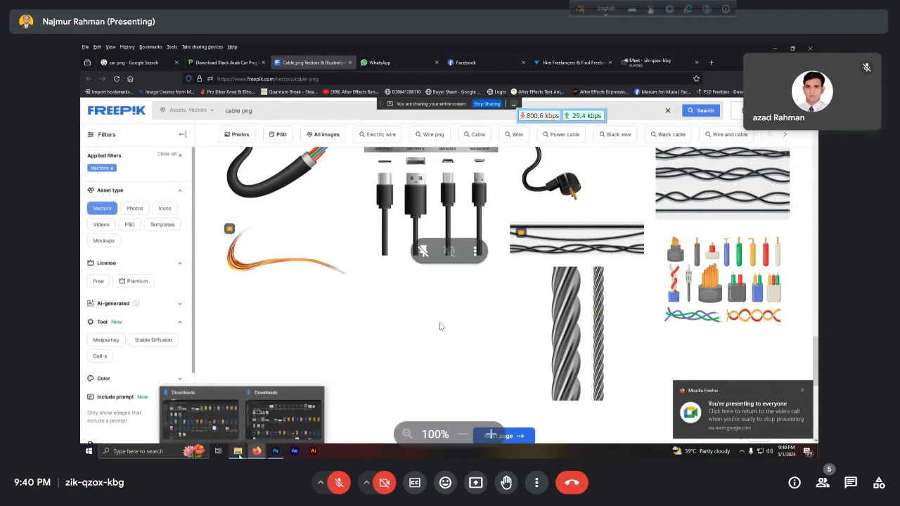
scroll(599, 371, up, 2)
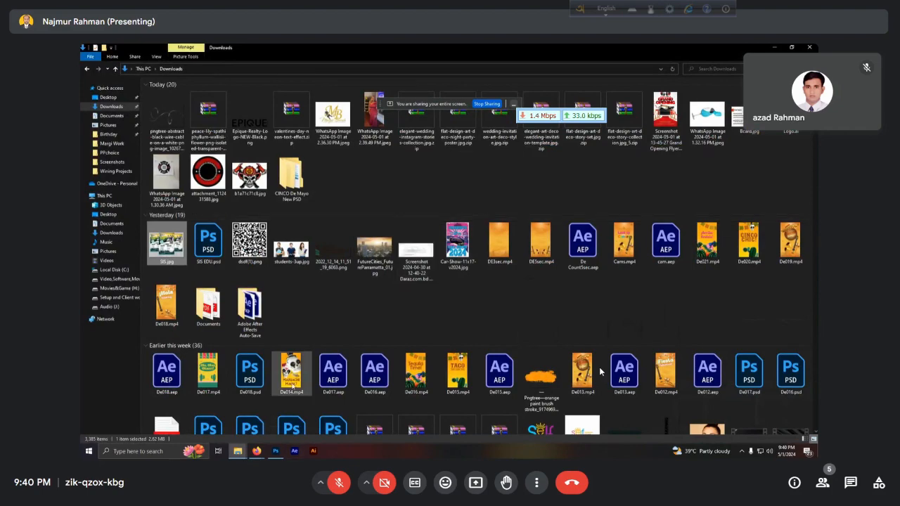
Step: Return to Firefox, search Google Images for "photoshop manipulation", and look through the example images
click(257, 451)
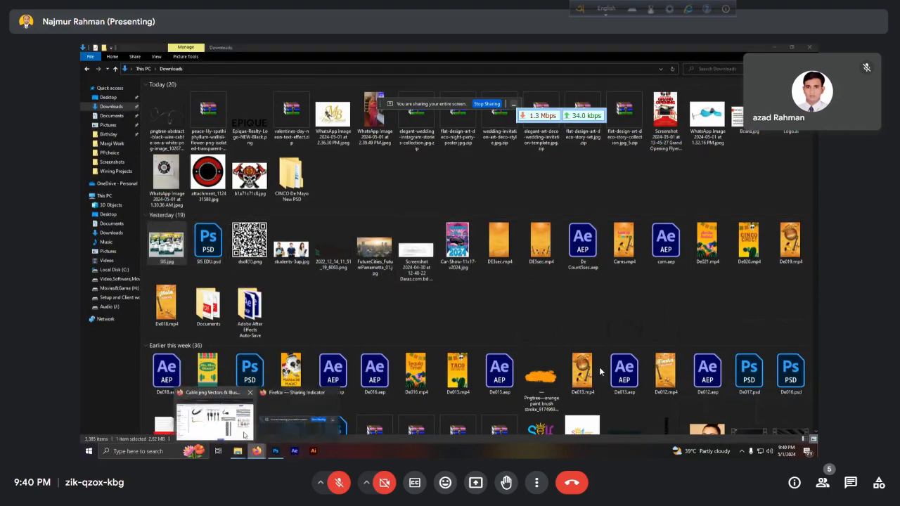
click(214, 419)
click(123, 63)
click(176, 111)
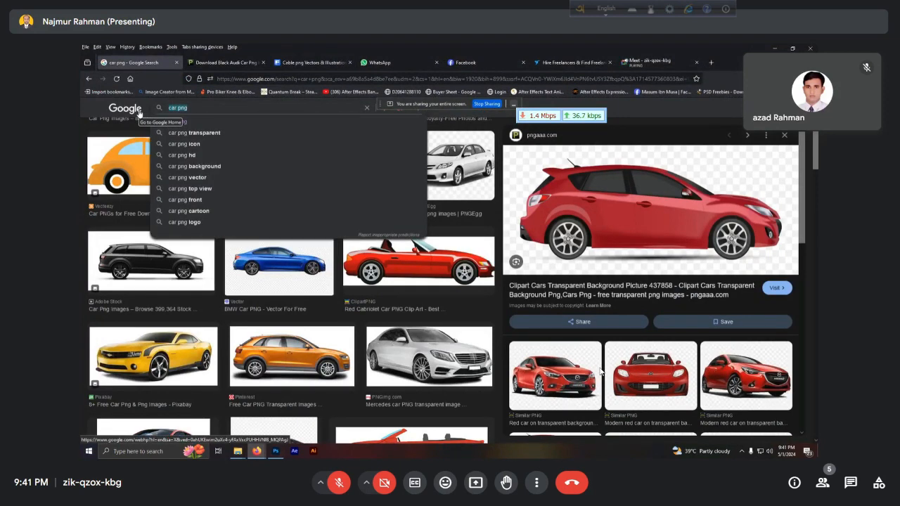
text(phot)
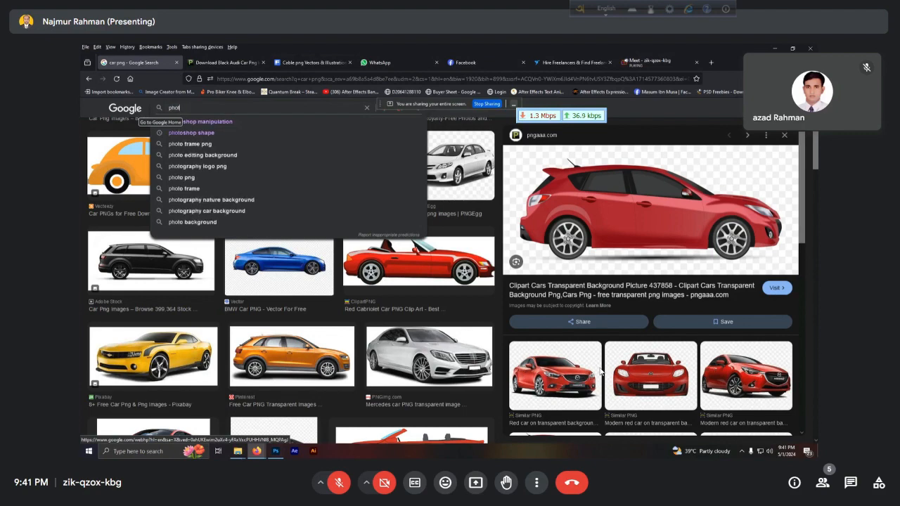
key(Down)
key(Return)
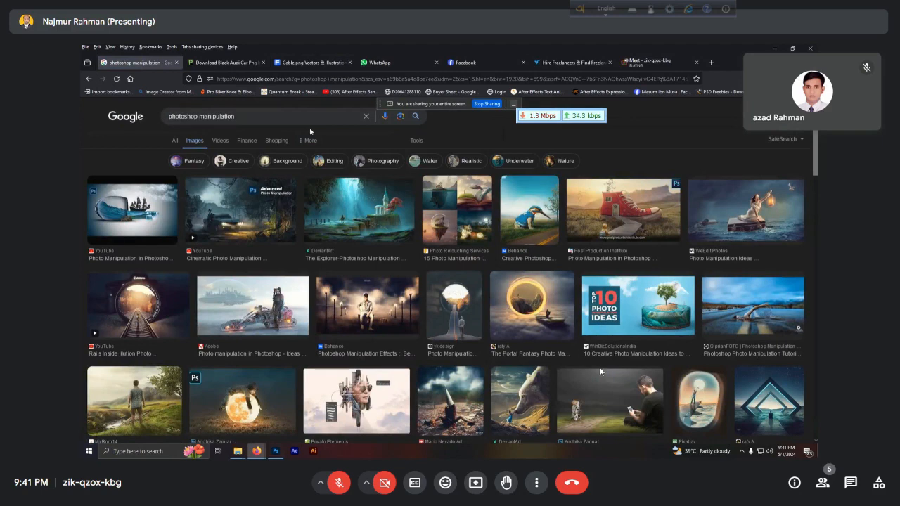
scroll(600, 371, down, 3)
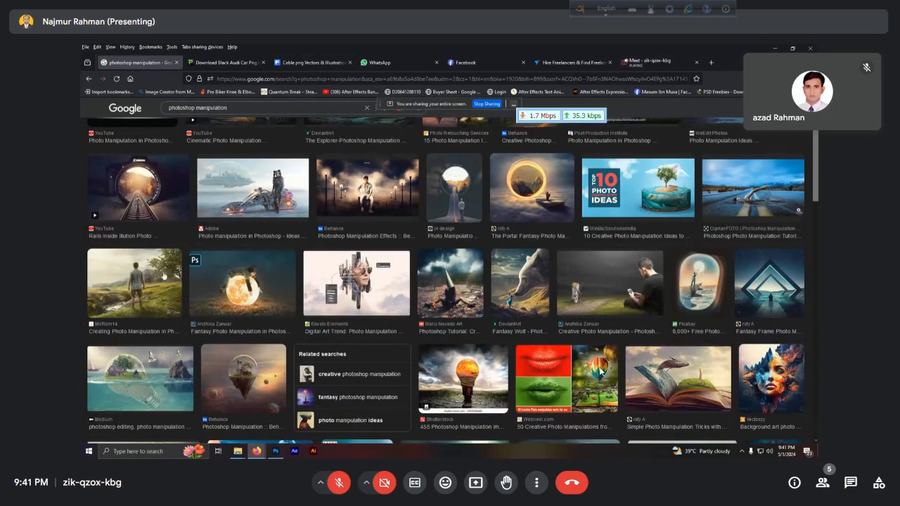
scroll(599, 367, up, 3)
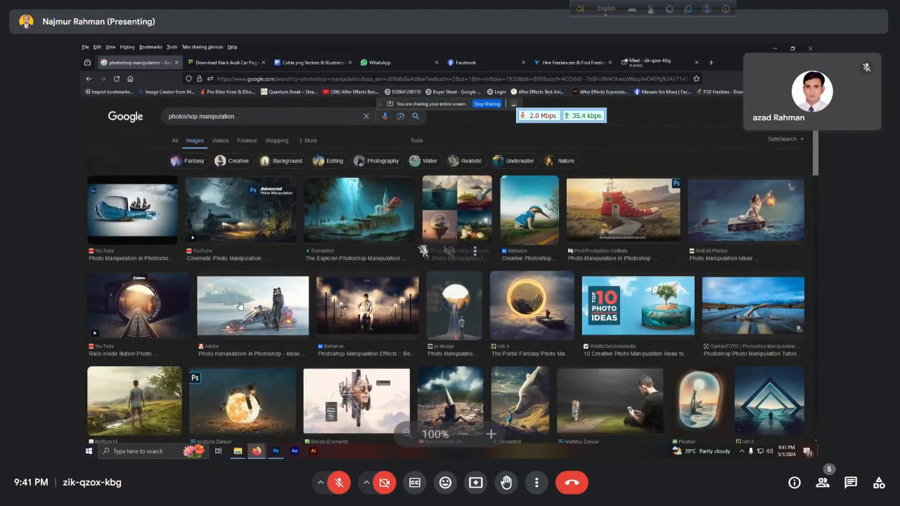
Step: Look through the photoshop manipulation image results and preview MAPSystems' "20 Proven Photo Manipulation Tips for Beginners" sea turtle image
scroll(653, 291, down, 1)
scroll(653, 290, down, 5)
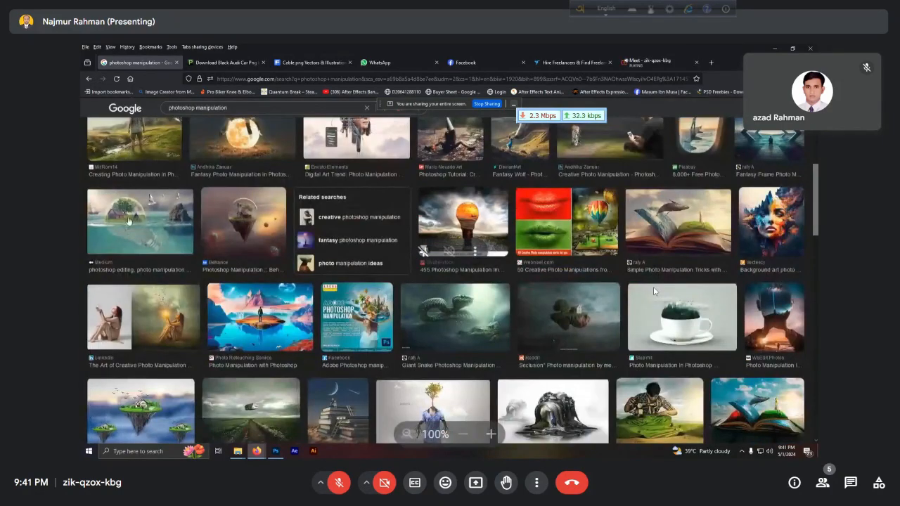
scroll(653, 286, down, 3)
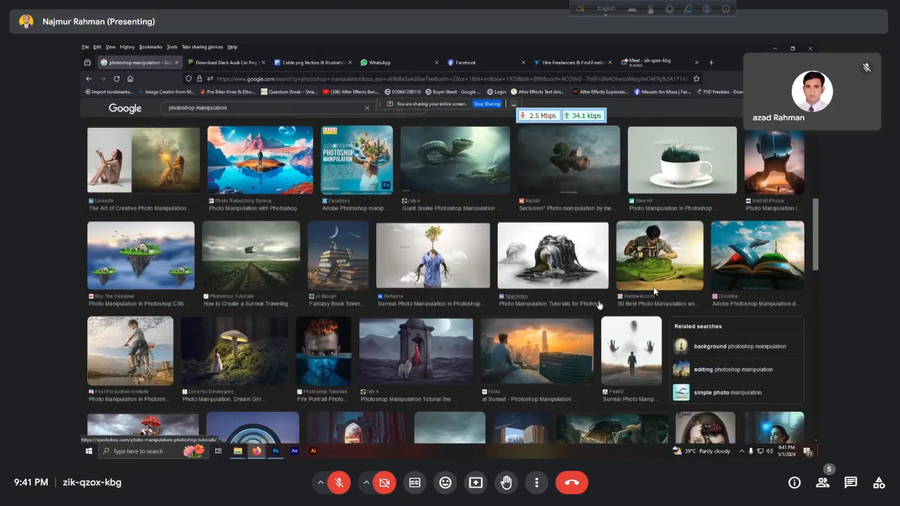
scroll(654, 287, down, 2)
scroll(654, 292, down, 2)
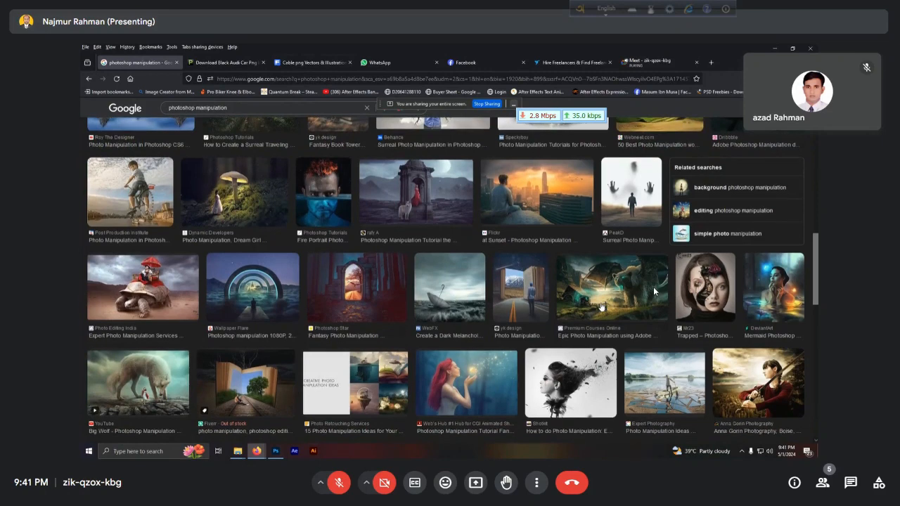
scroll(654, 287, down, 3)
scroll(654, 287, down, 1)
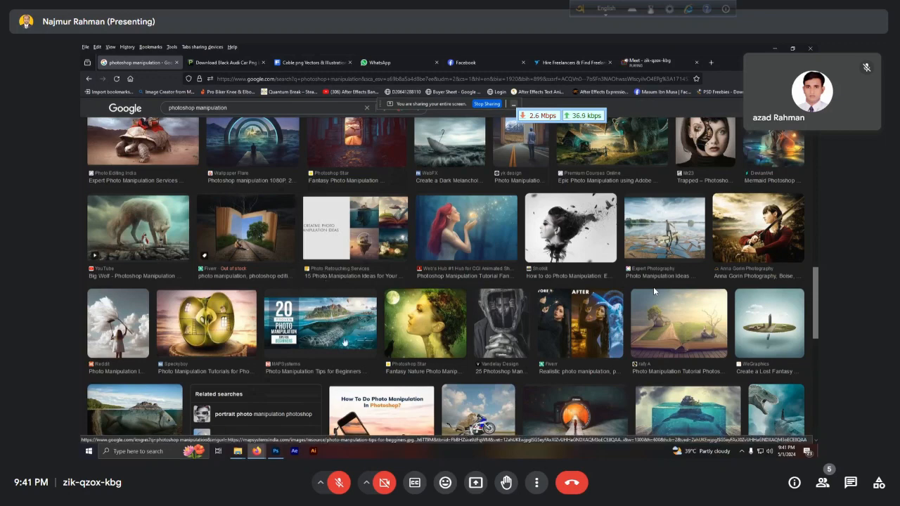
click(338, 328)
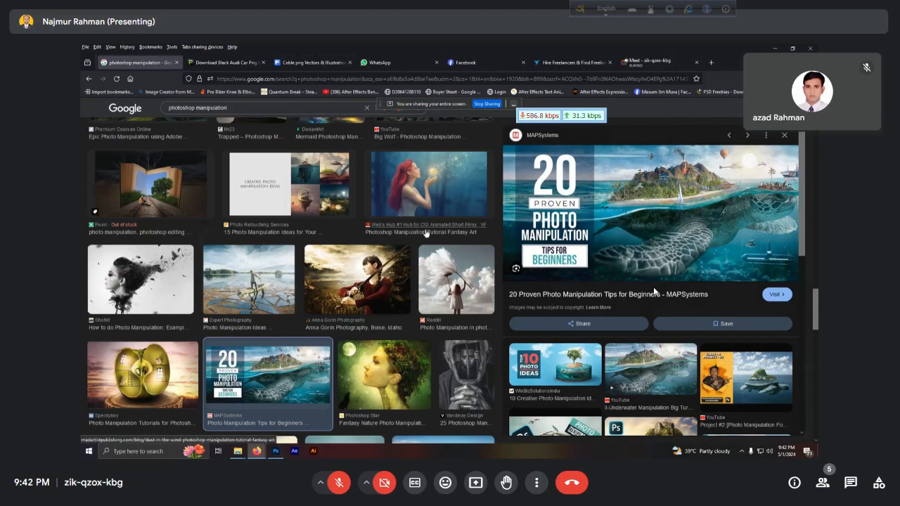
Step: Browse further manipulation examples and preview the PsFiles magical book underwater effects image
scroll(437, 307, down, 3)
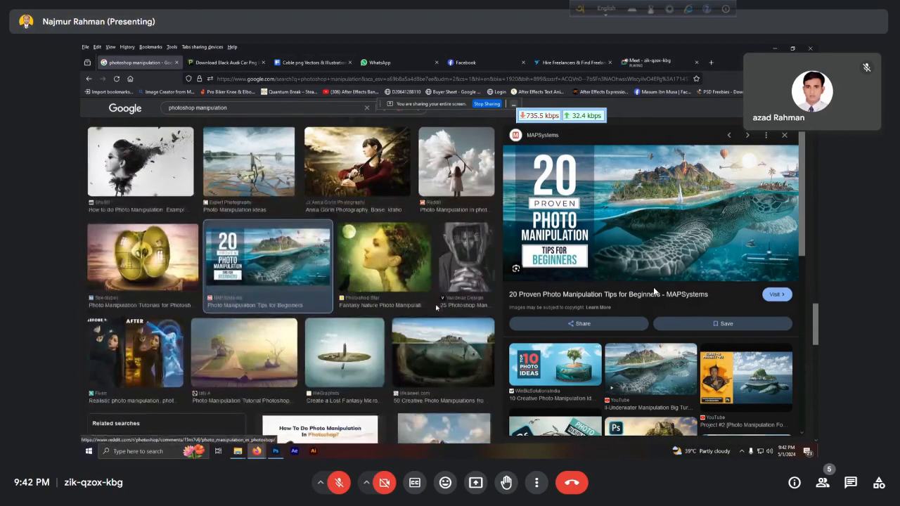
scroll(437, 307, down, 3)
scroll(436, 315, down, 4)
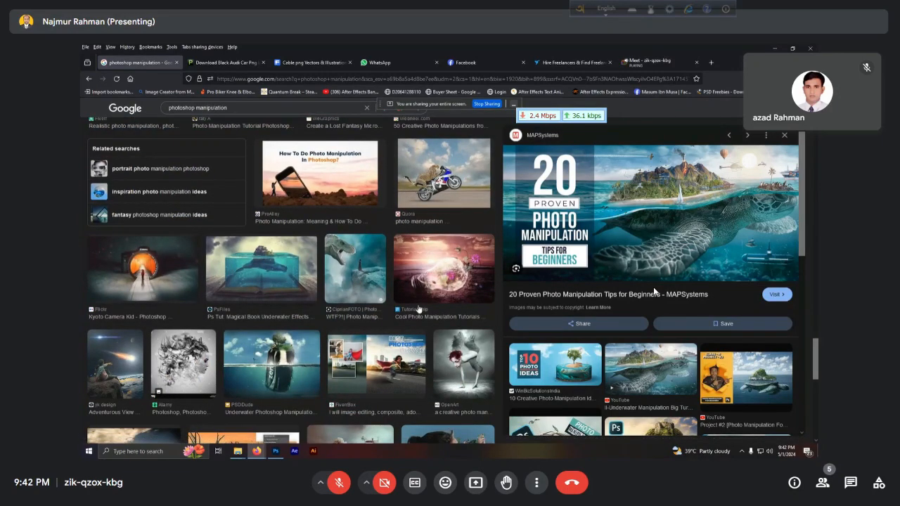
click(232, 270)
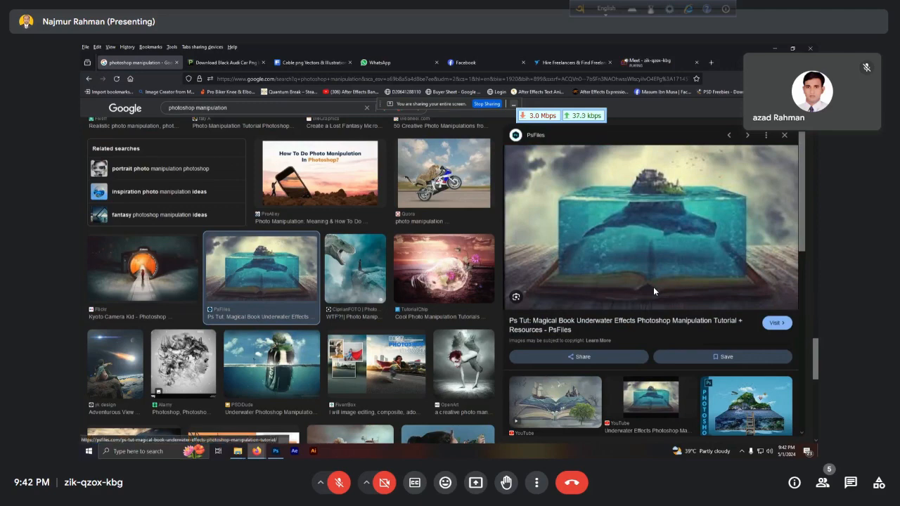
Step: Preview the related Upwork floating island image with the wooden ladder, and examine more manipulation examples in the results
scroll(653, 287, down, 5)
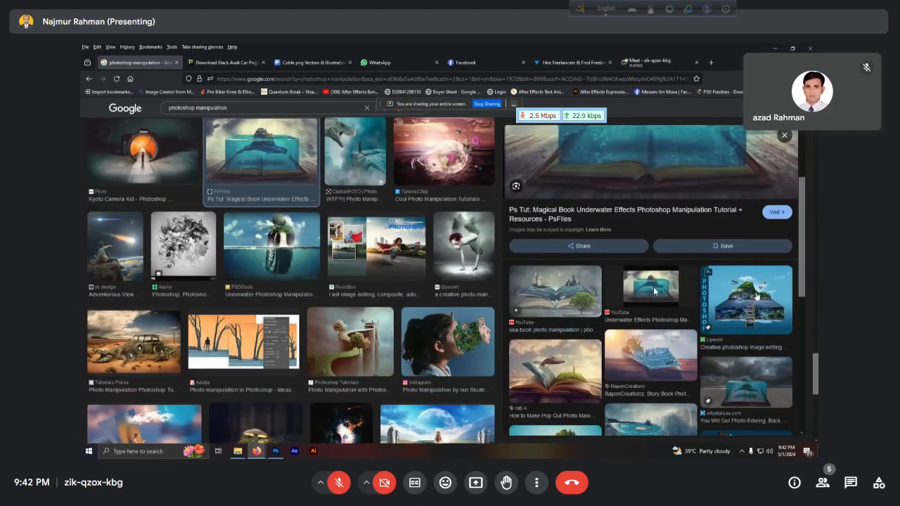
click(756, 296)
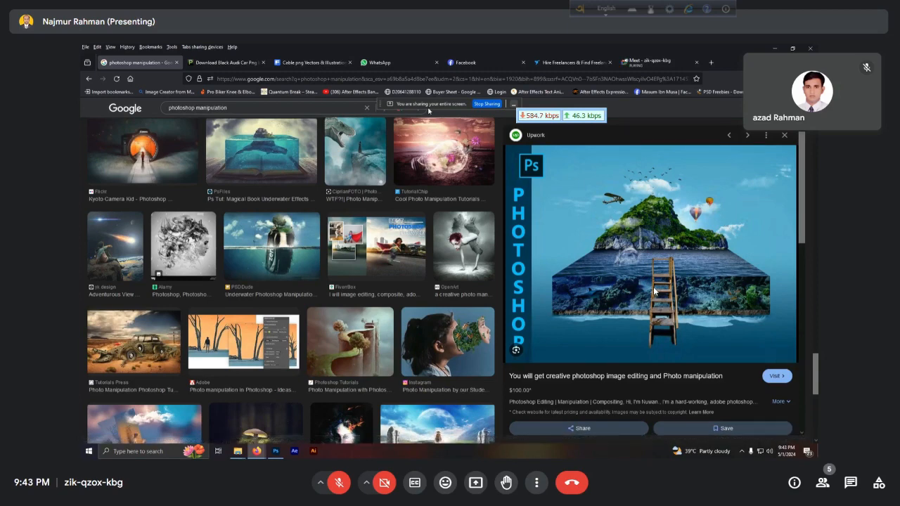
scroll(362, 265, down, 3)
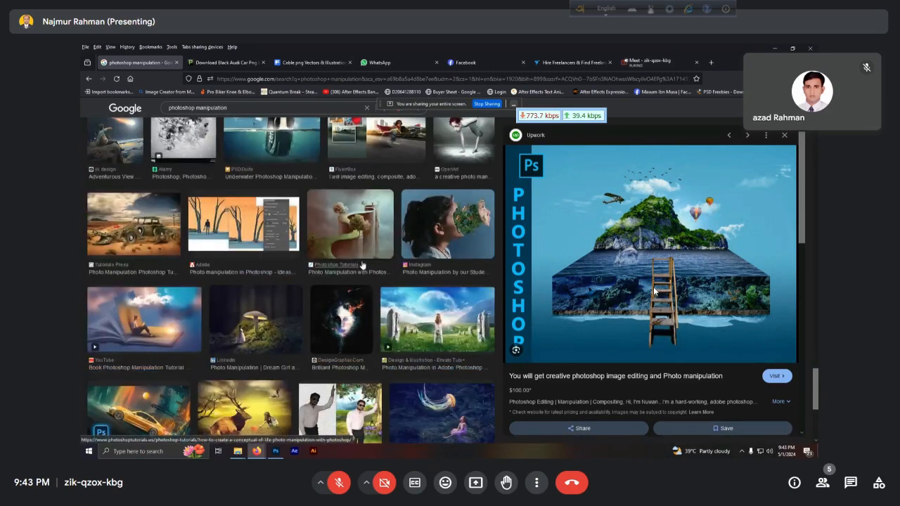
scroll(362, 265, down, 4)
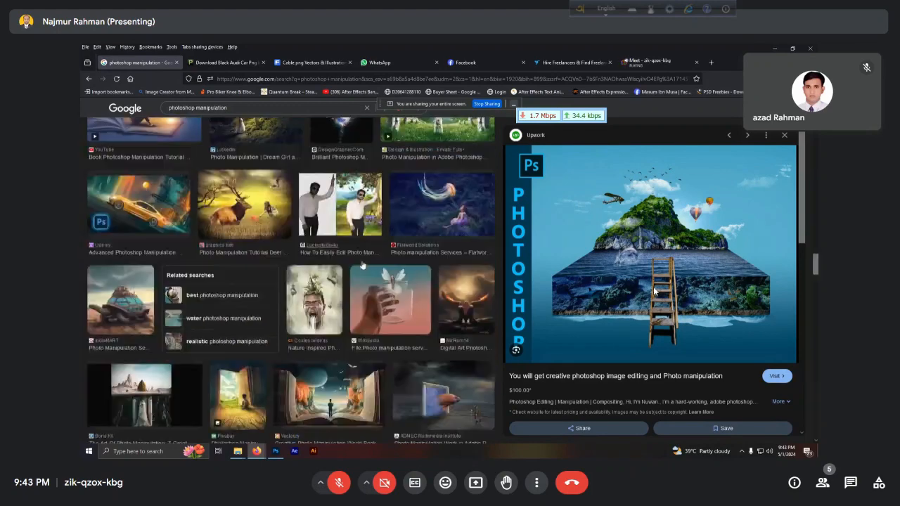
scroll(362, 263, down, 2)
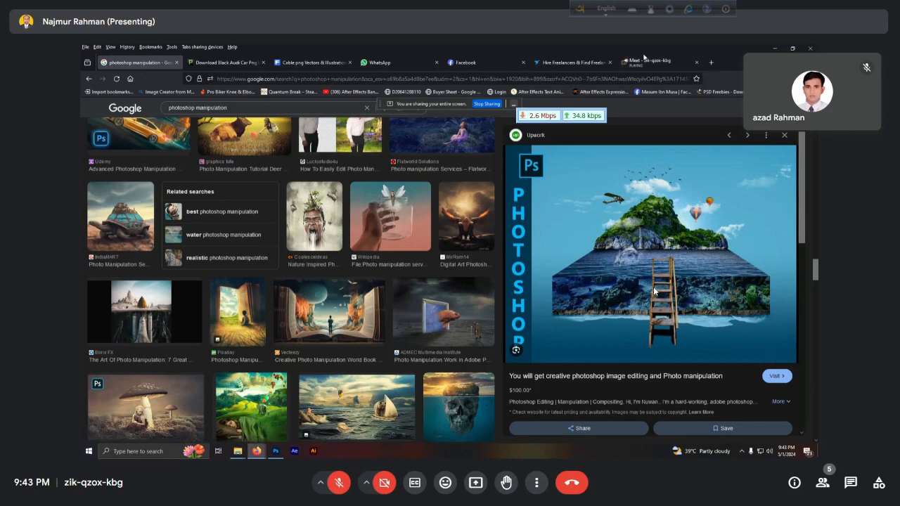
Step: Return to the Google Meet page and leave the meeting
click(646, 62)
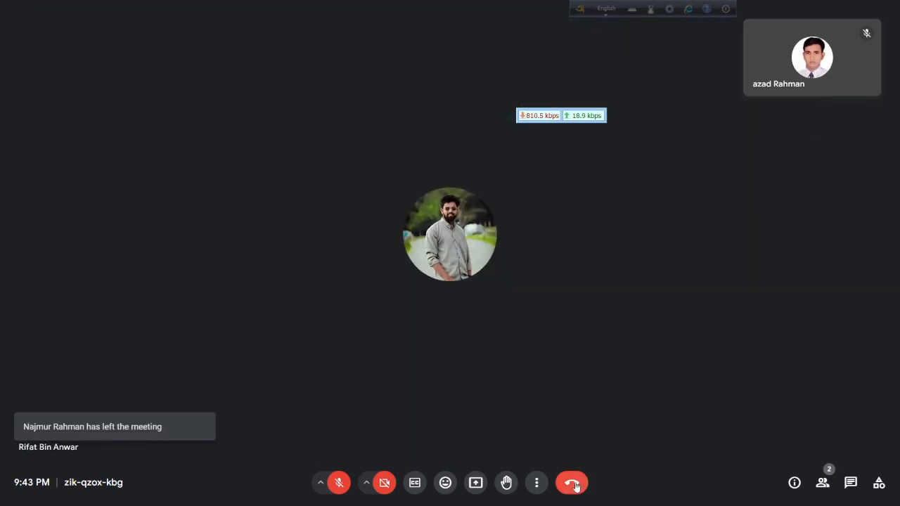
click(572, 483)
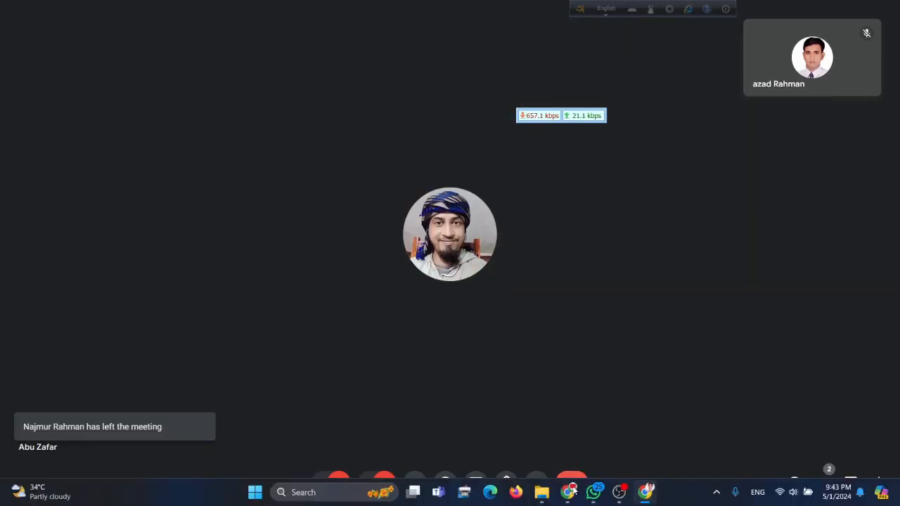